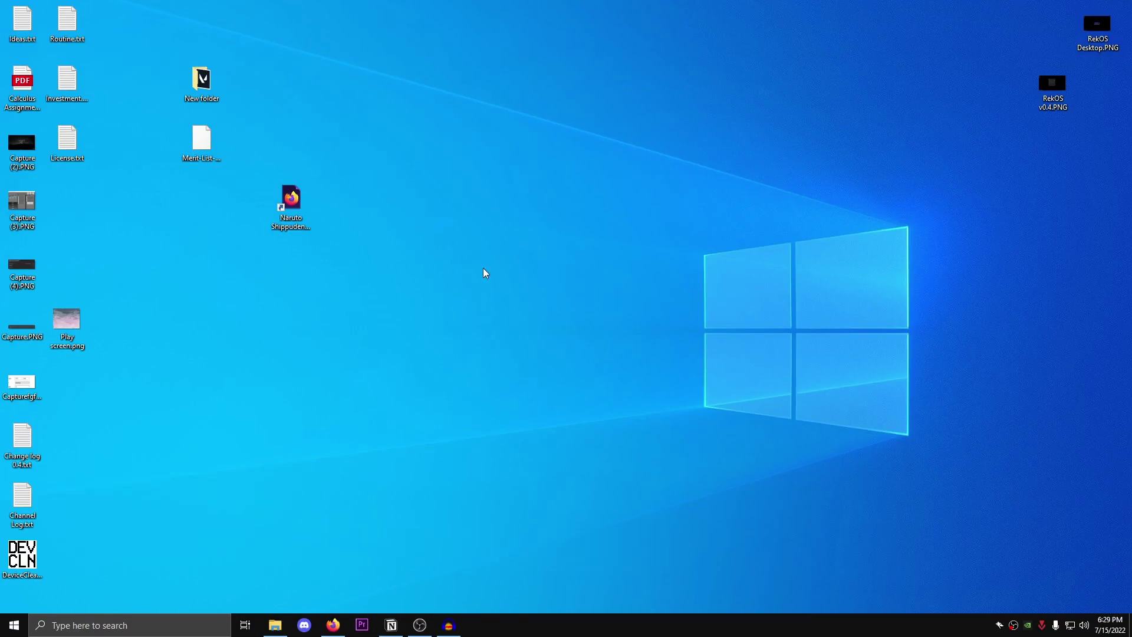
# Step: Hide the desktop icons, then show them again
pyautogui.rightClick(491, 212)
pyautogui.moveTo(503, 218)
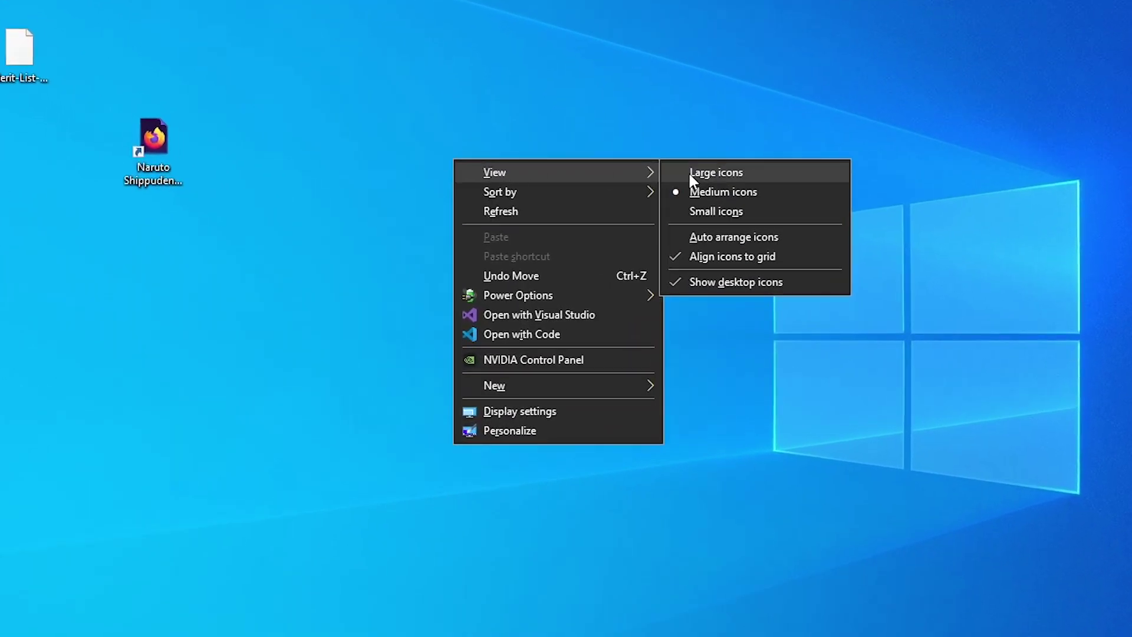
pyautogui.click(685, 282)
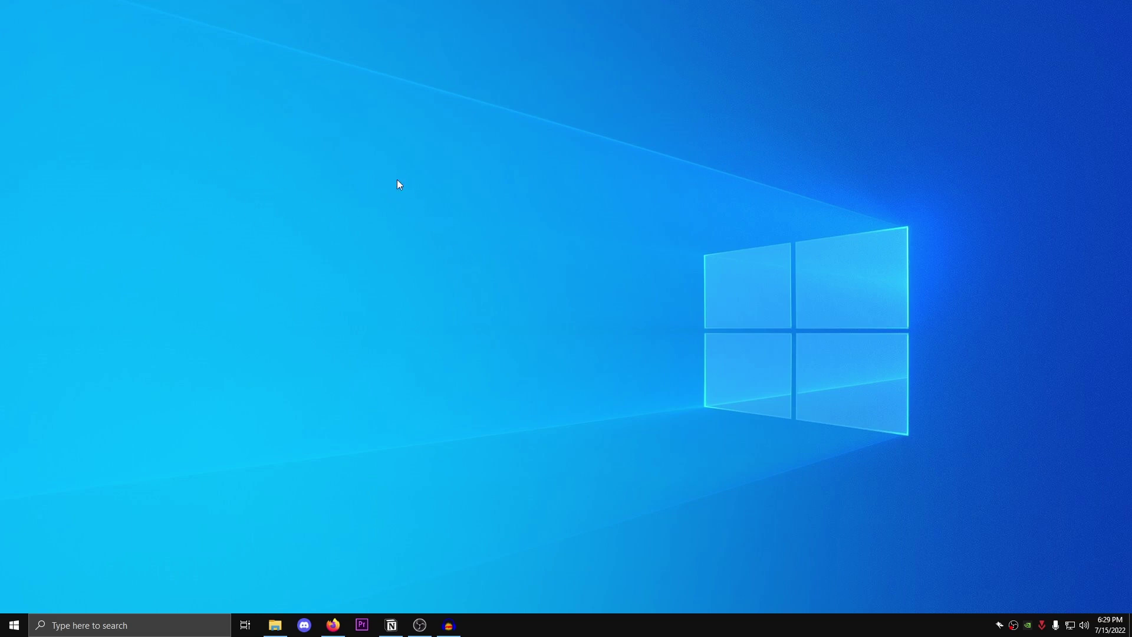
pyautogui.rightClick(429, 178)
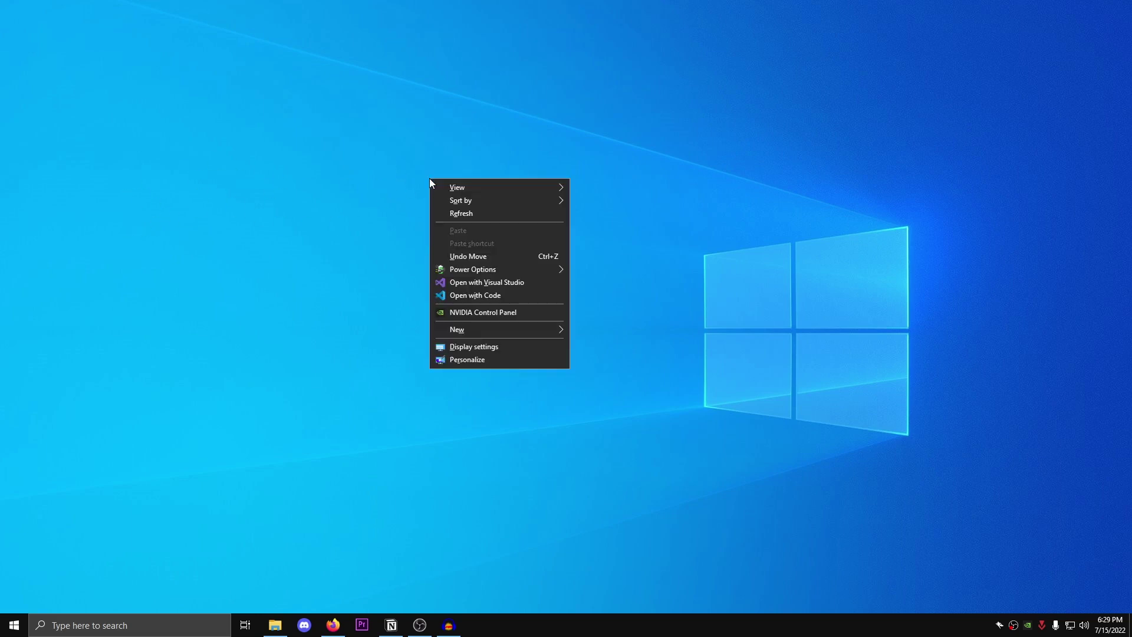
pyautogui.moveTo(445, 183)
pyautogui.click(632, 263)
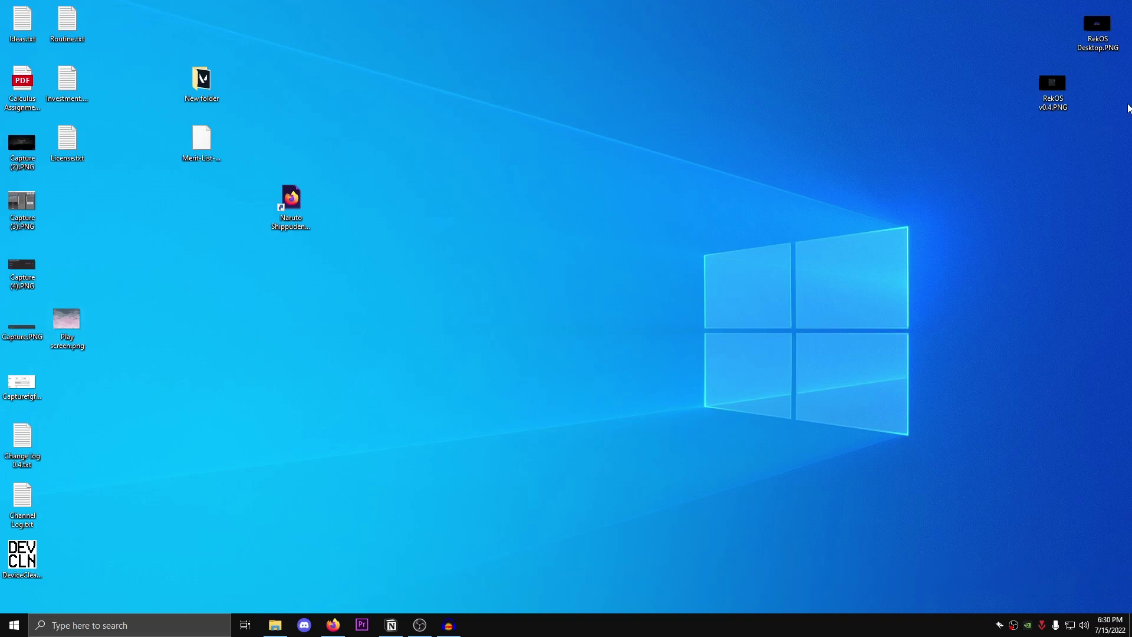
# Step: Create a new desktop folder and move all desktop files, including both RekOS images, into it
pyautogui.rightClick(497, 157)
pyautogui.moveTo(554, 304)
pyautogui.click(659, 312)
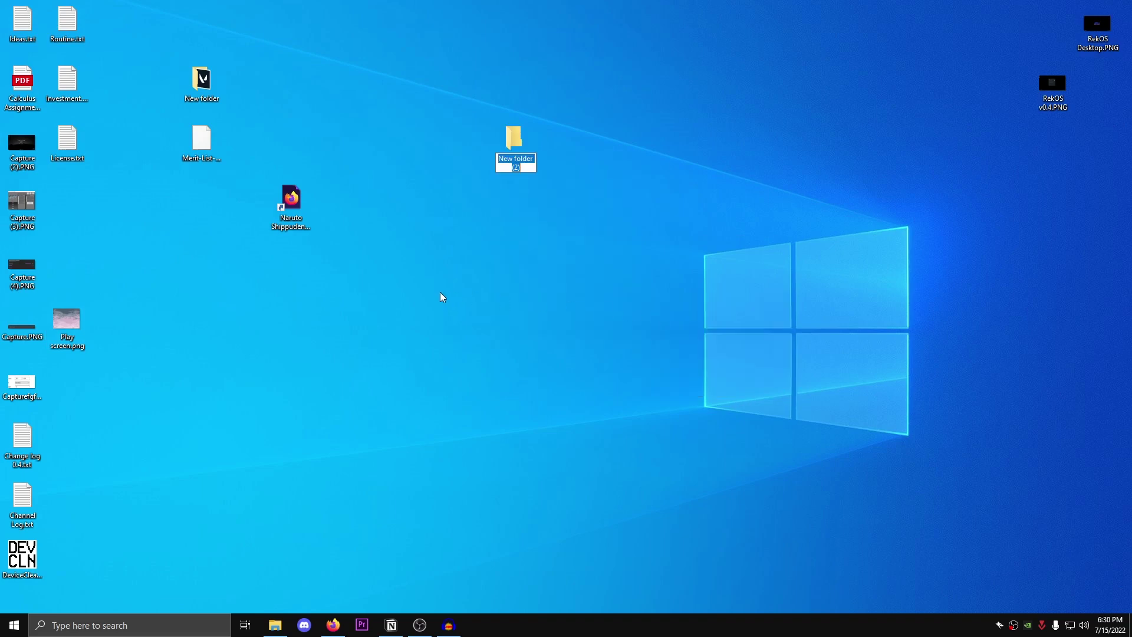
pyautogui.moveTo(19, 24)
pyautogui.mouseDown()
pyautogui.moveTo(8, 27)
pyautogui.moveTo(321, 387)
pyautogui.moveTo(46, 111)
pyautogui.moveTo(27, 35)
pyautogui.mouseUp()
pyautogui.moveTo(2, 2); pyautogui.dragTo(316, 587)
pyautogui.moveTo(22, 557); pyautogui.dragTo(514, 155)
pyautogui.moveTo(964, 47); pyautogui.dragTo(1121, 112)
pyautogui.moveTo(1033, 91); pyautogui.dragTo(1103, 26)
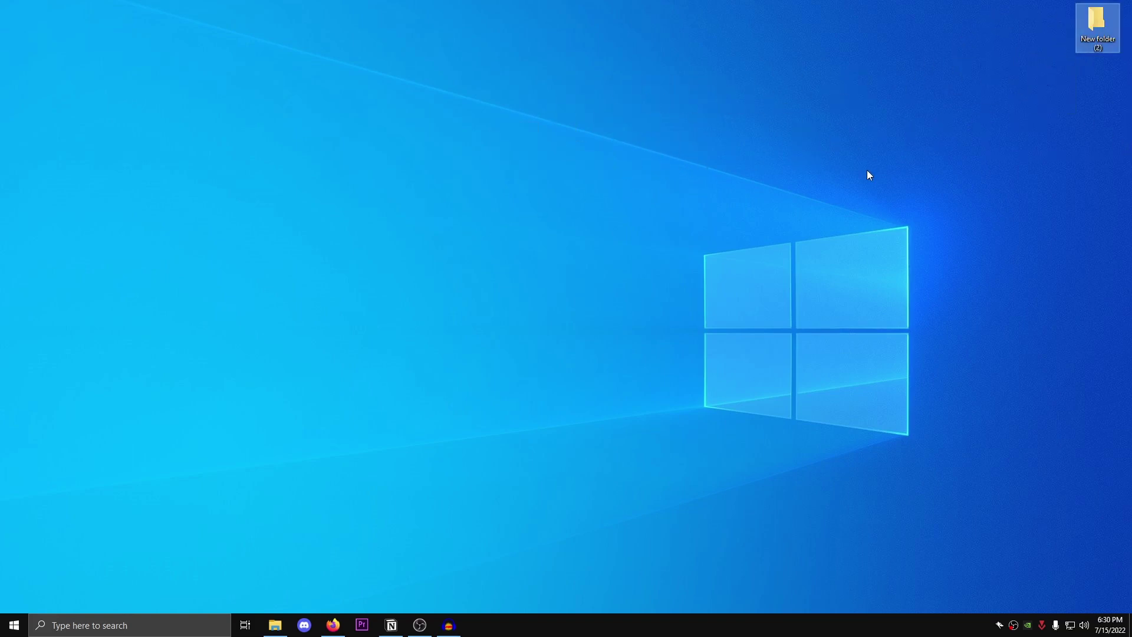
# Step: Rename the new folder to 'Joe Mama' and clear the desktop selection
pyautogui.press('F2')
pyautogui.write('J')
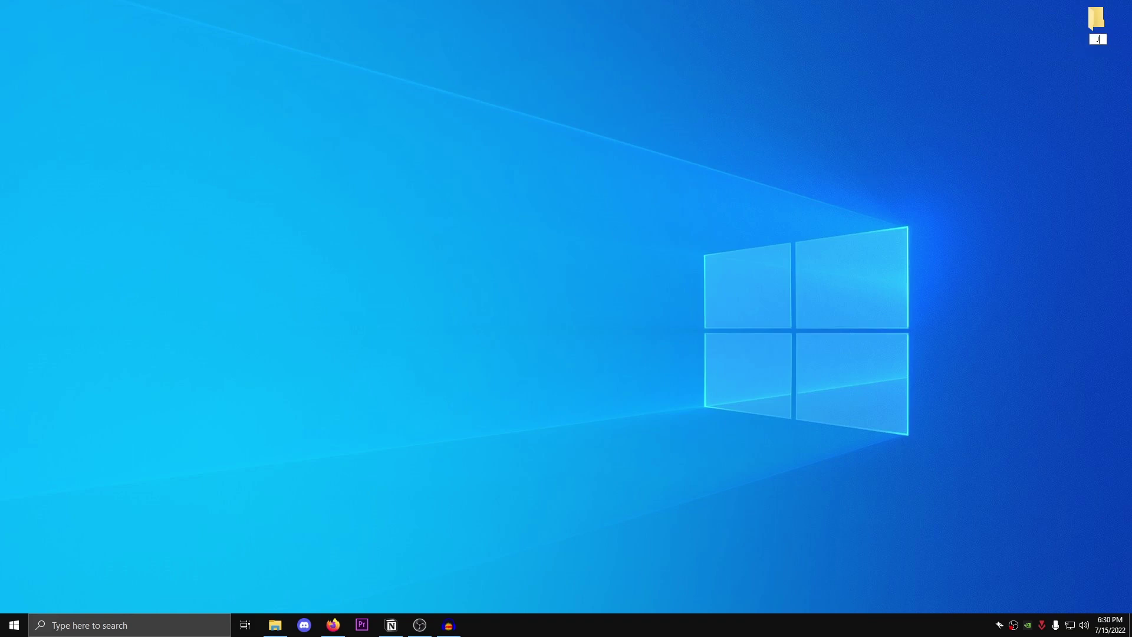
pyautogui.write('oe Mama')
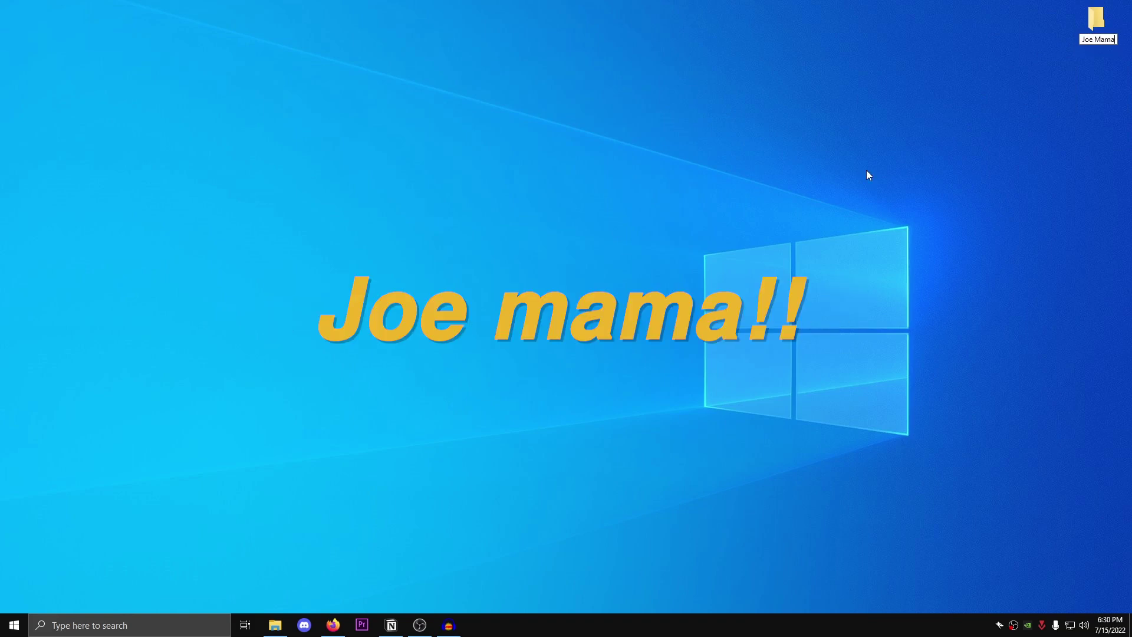
pyautogui.press('Return')
pyautogui.click(819, 209)
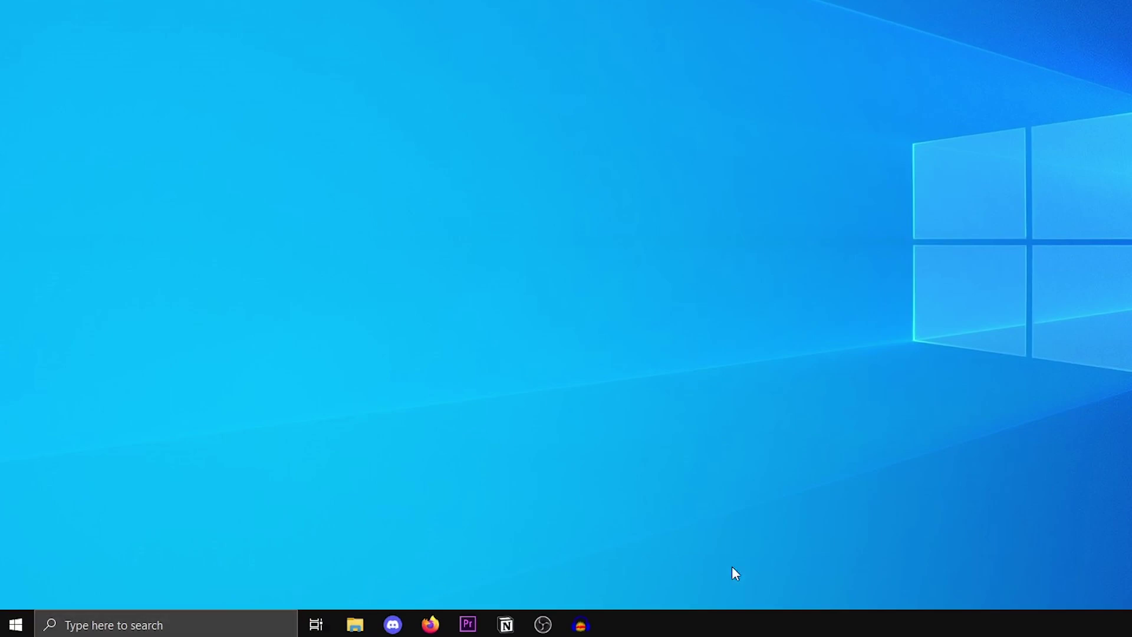
# Step: Turn off the taskbar's Task View button and set its Search to Hidden
pyautogui.rightClick(804, 632)
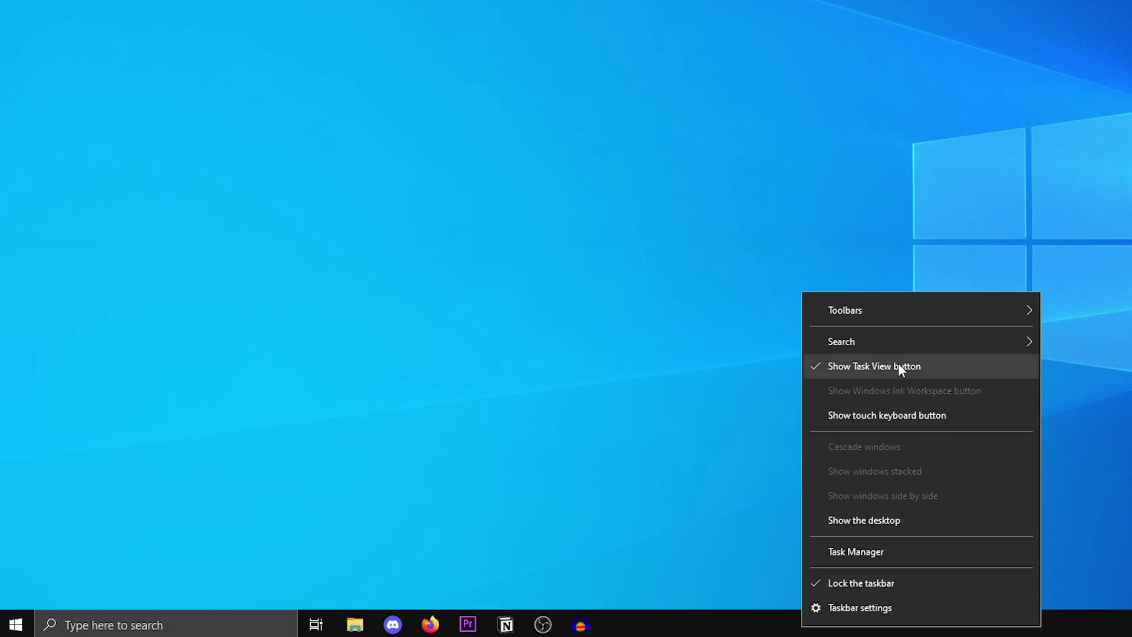
pyautogui.click(918, 375)
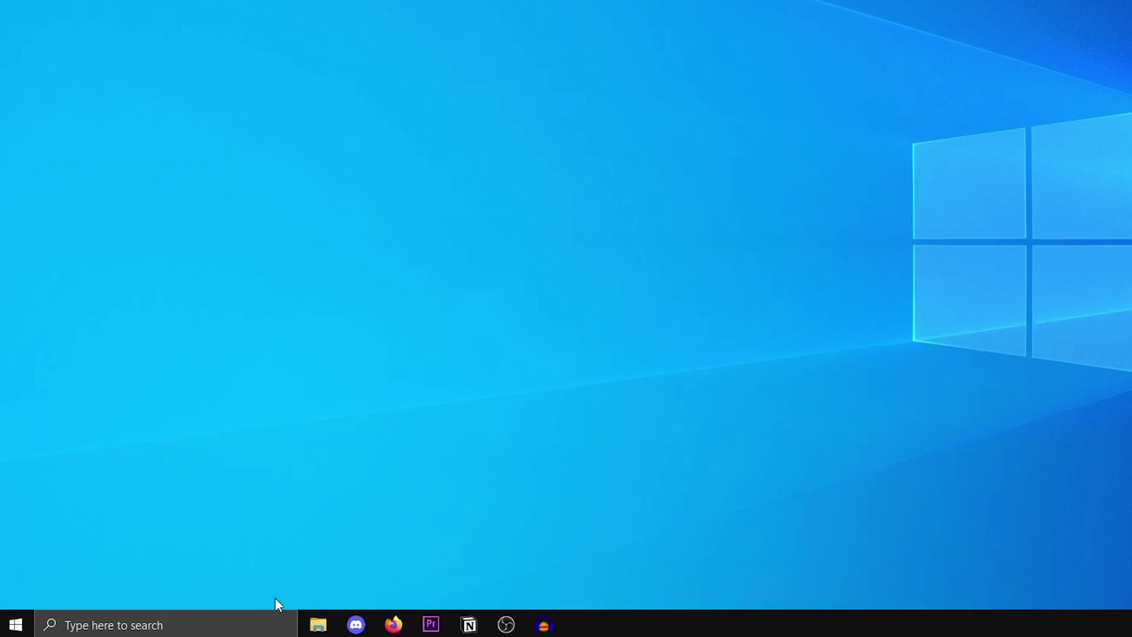
pyautogui.rightClick(759, 627)
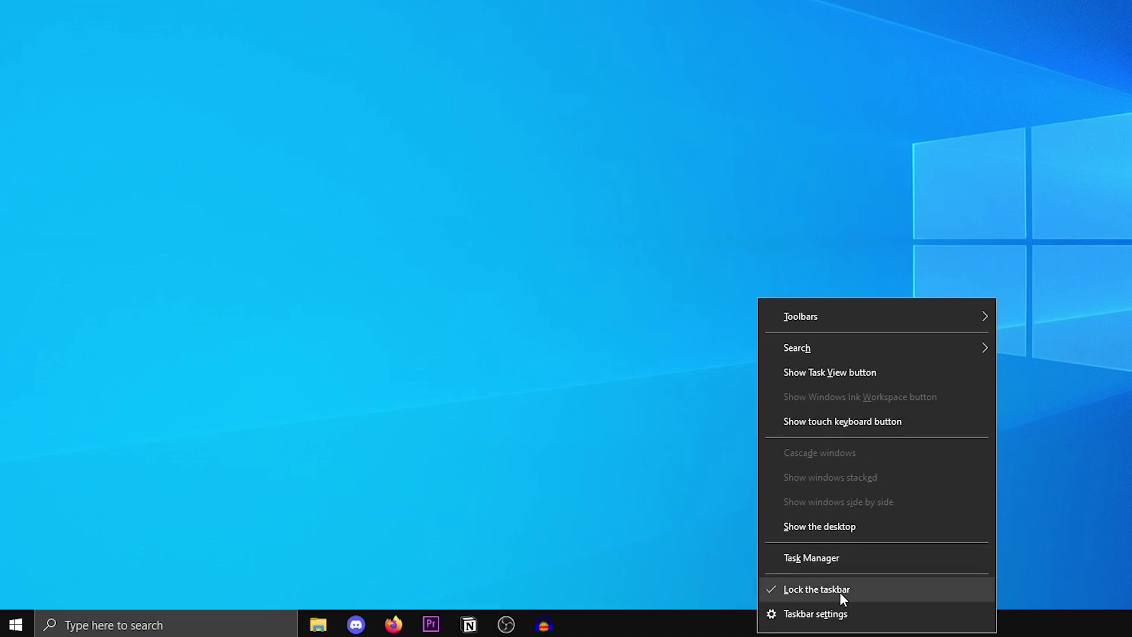
pyautogui.moveTo(867, 351)
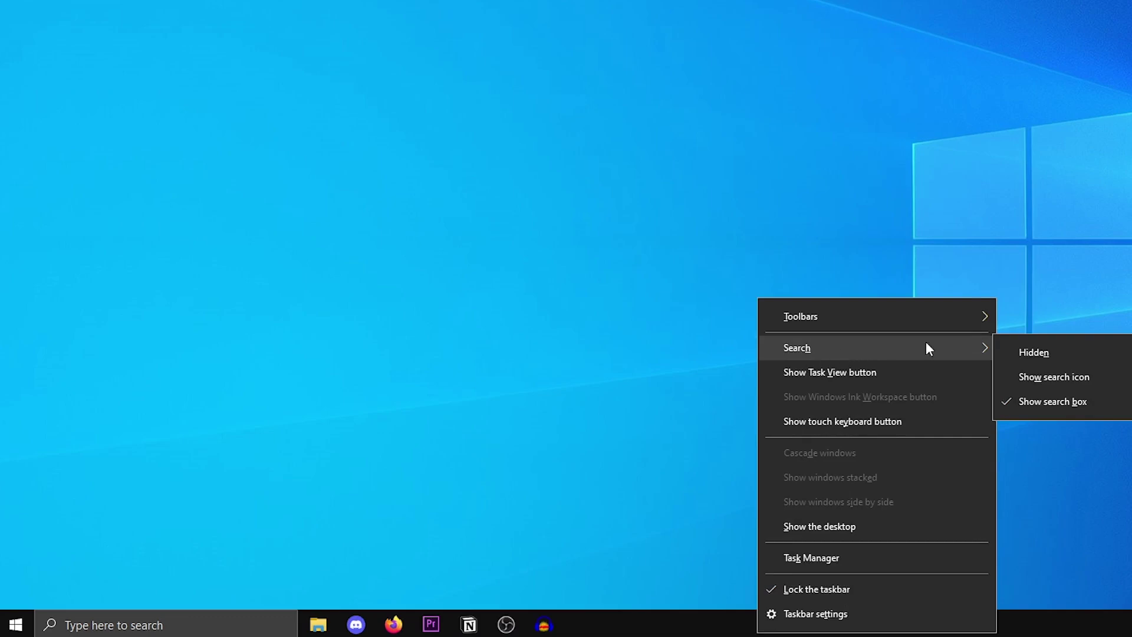
pyautogui.click(1051, 353)
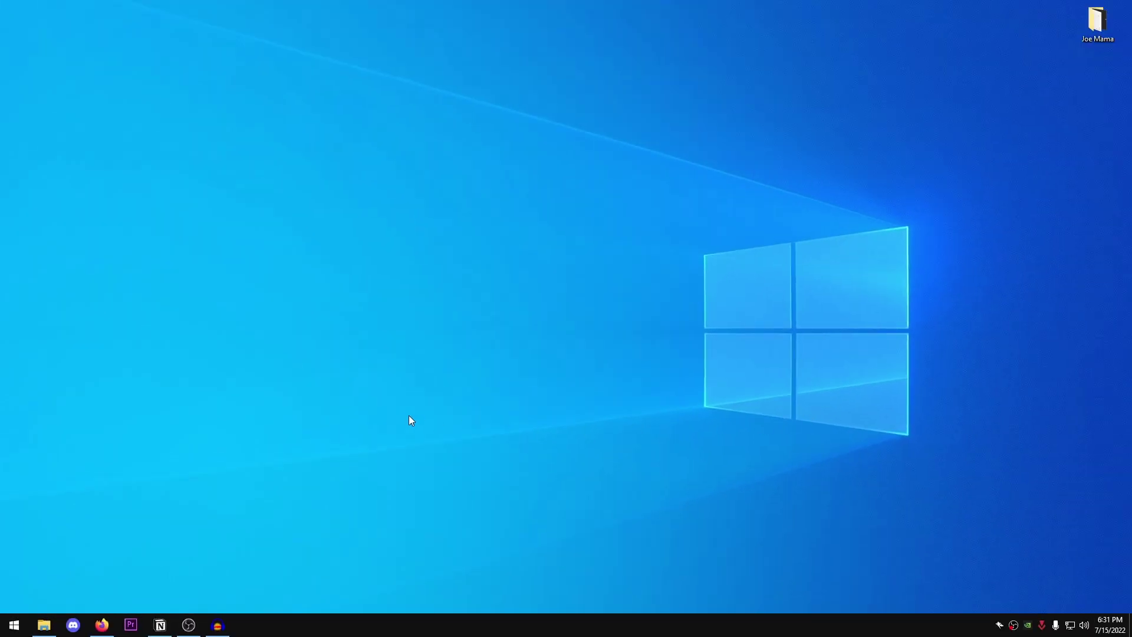
# Step: Confirm Start search still works by typing 'jdfksj', then dismiss the results
pyautogui.press('super')
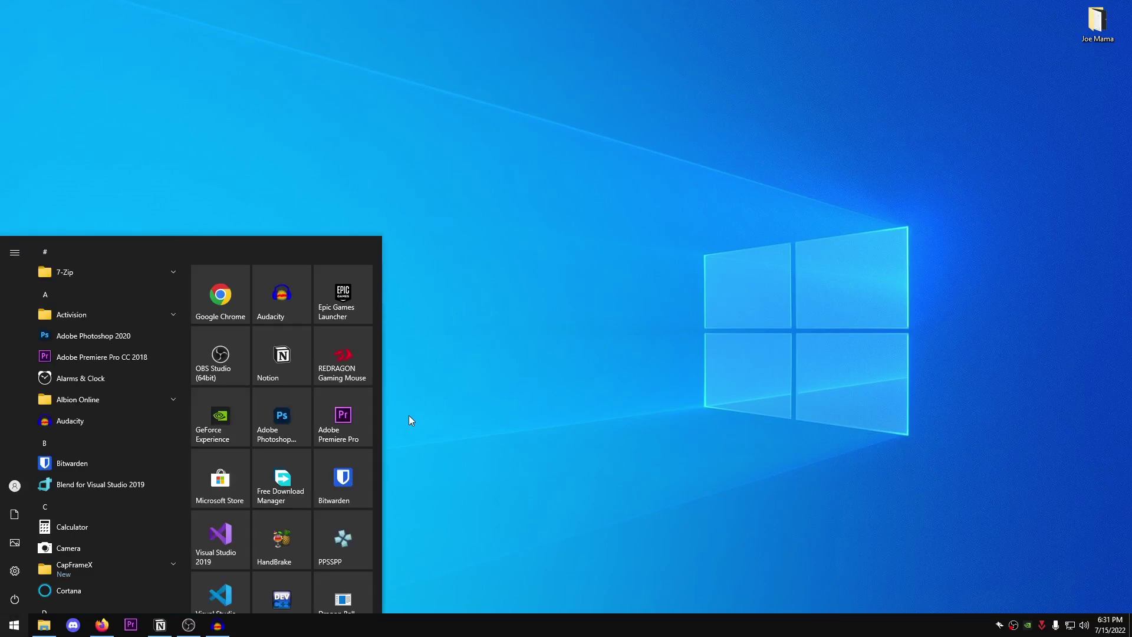
pyautogui.write('jdfksj')
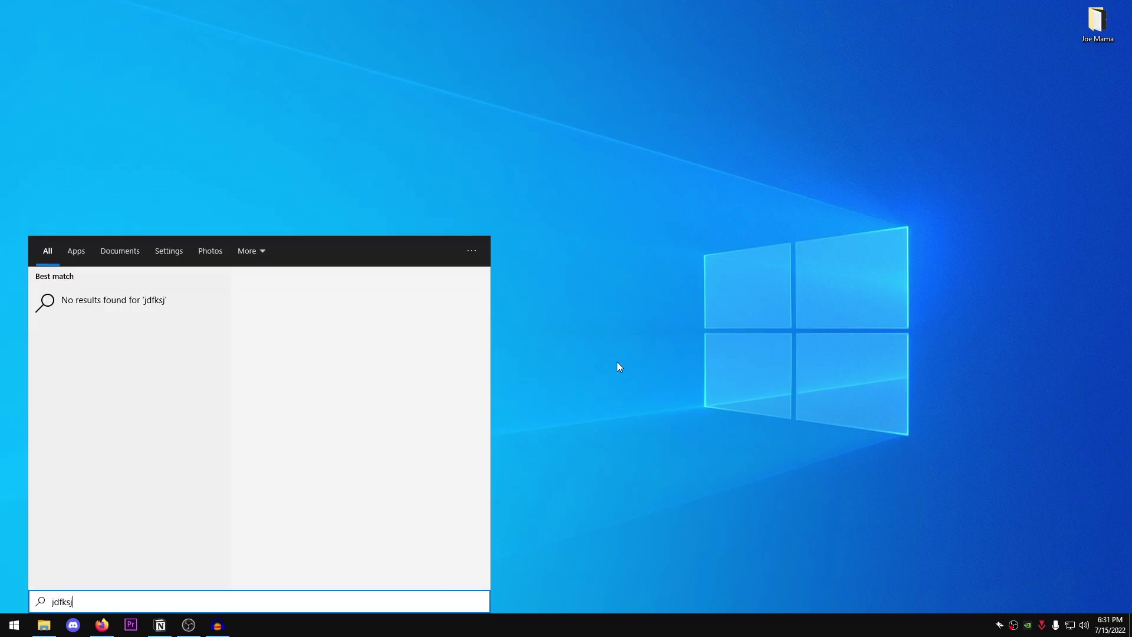
pyautogui.press('Escape')
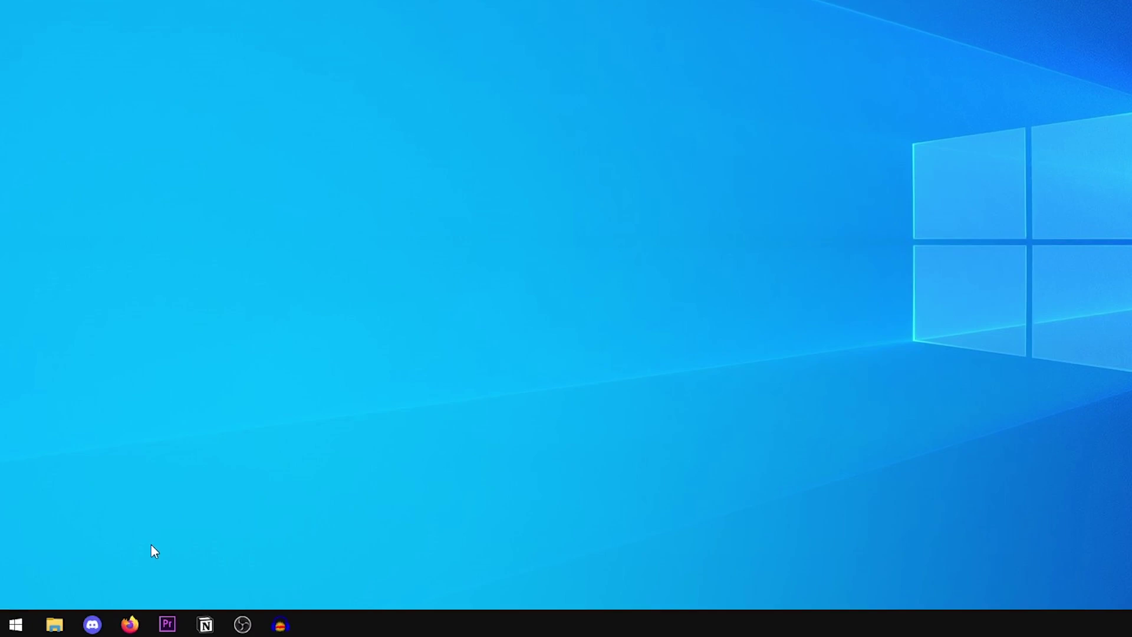
pyautogui.rightClick(92, 624)
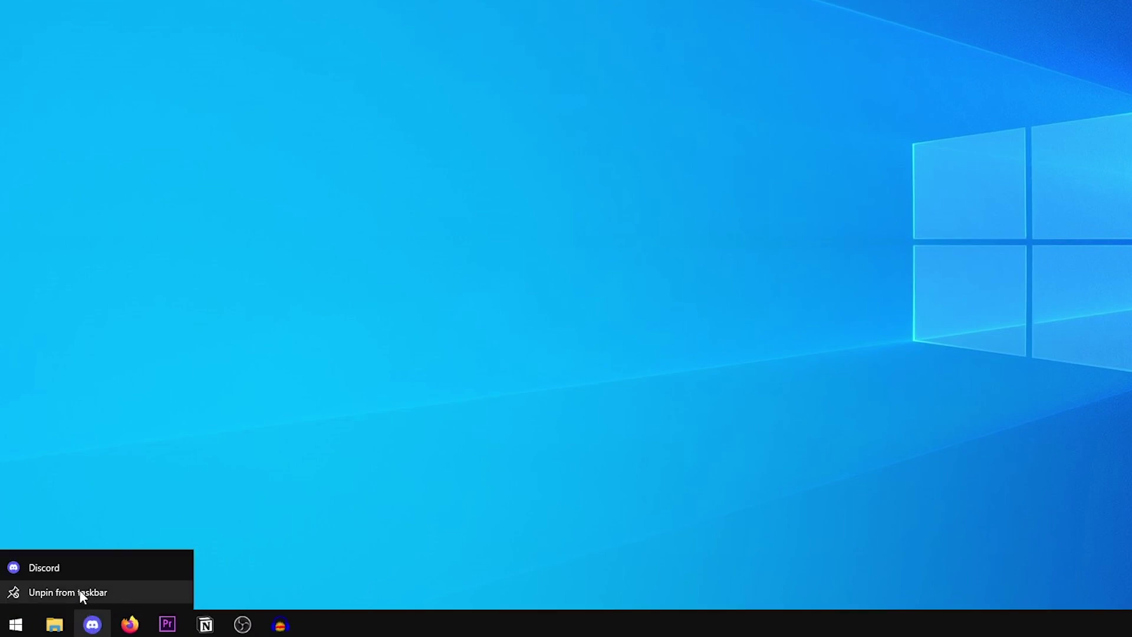
pyautogui.click(263, 439)
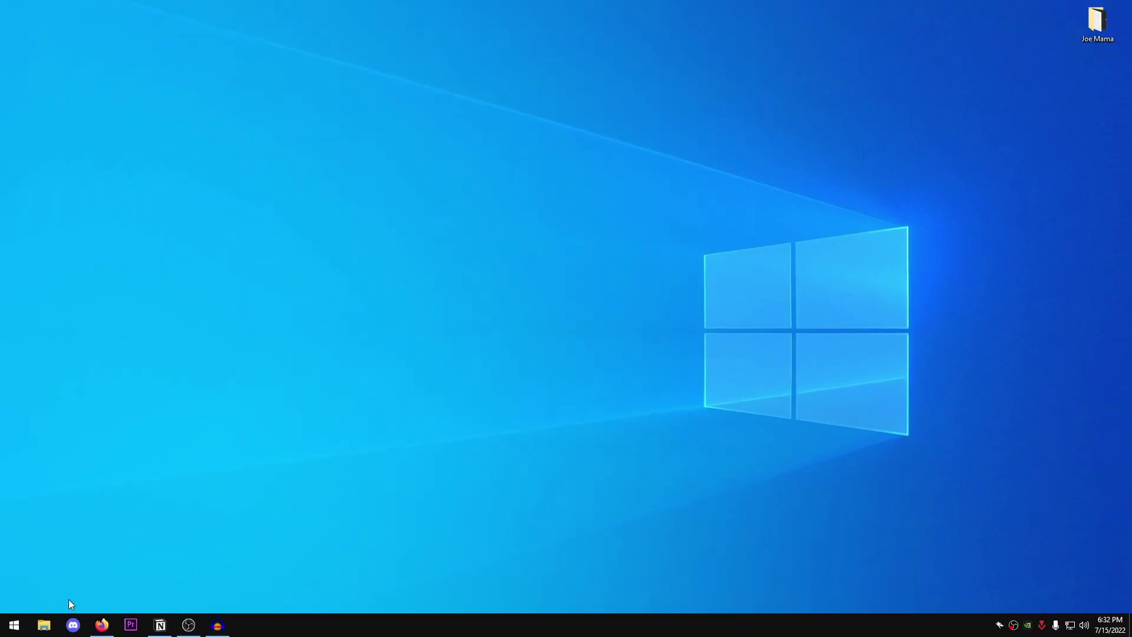
pyautogui.click(14, 624)
pyautogui.moveTo(90, 630)
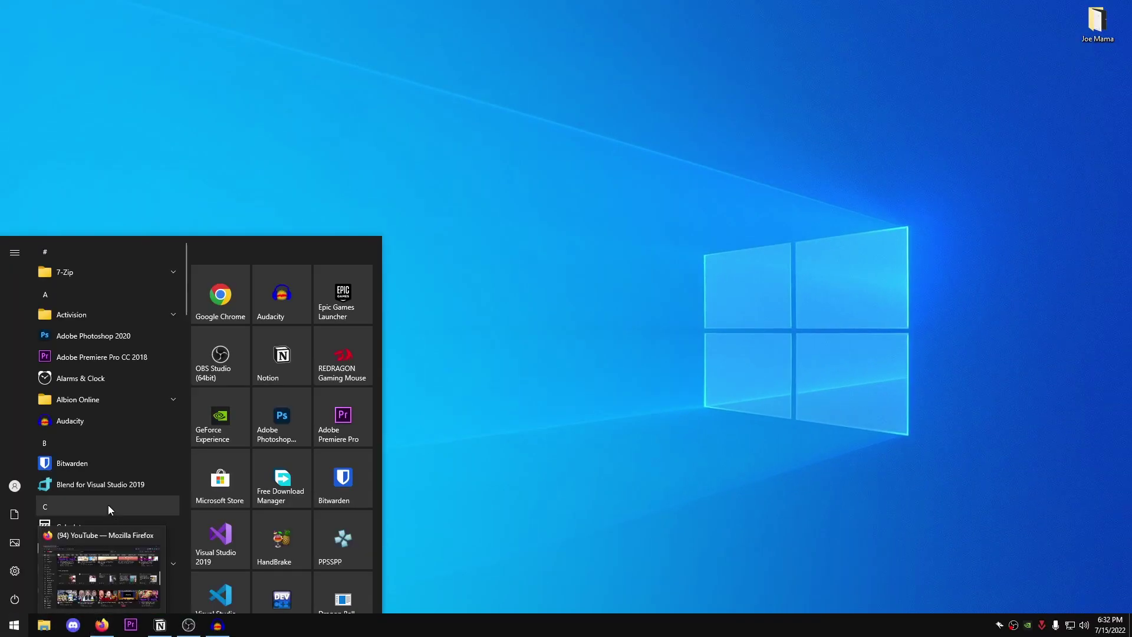
pyautogui.rightClick(80, 336)
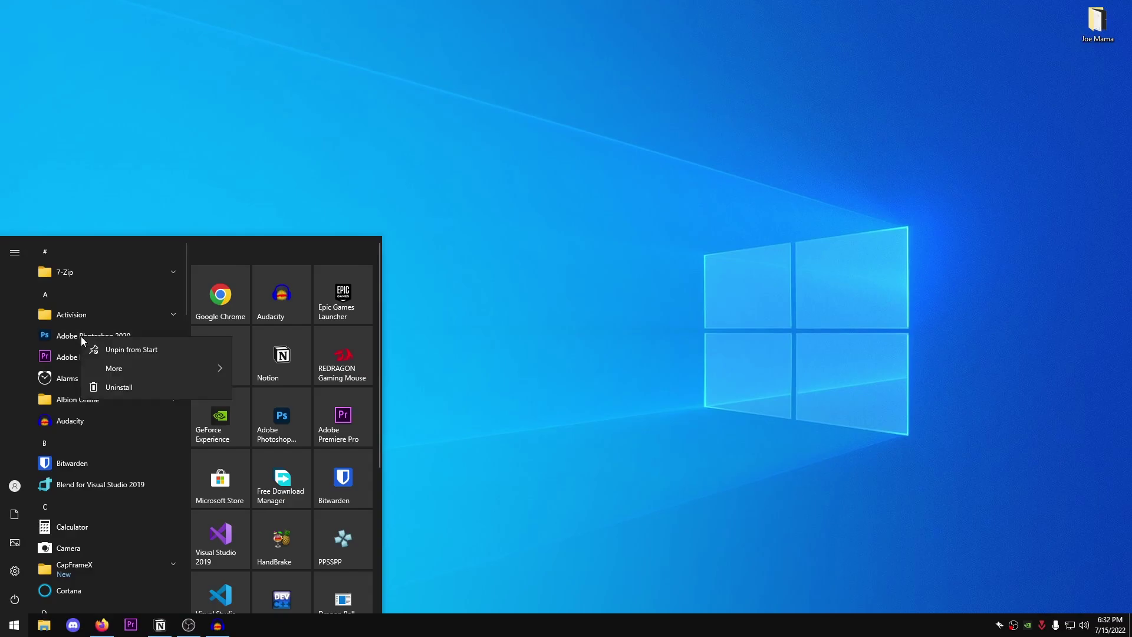
pyautogui.moveTo(154, 366)
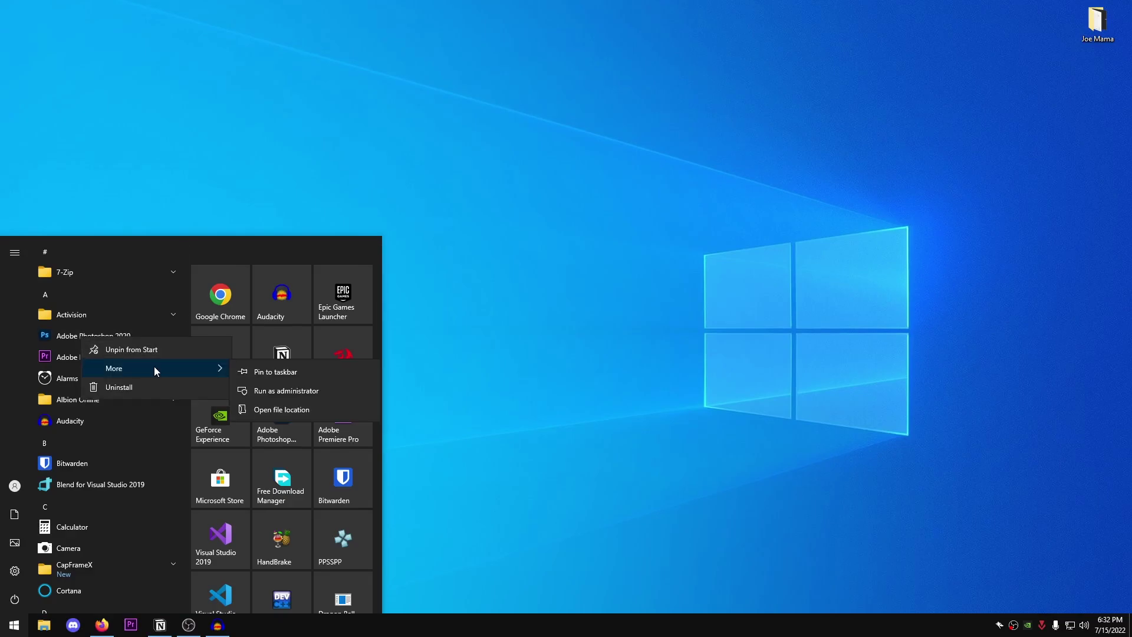
pyautogui.click(312, 372)
pyautogui.click(464, 518)
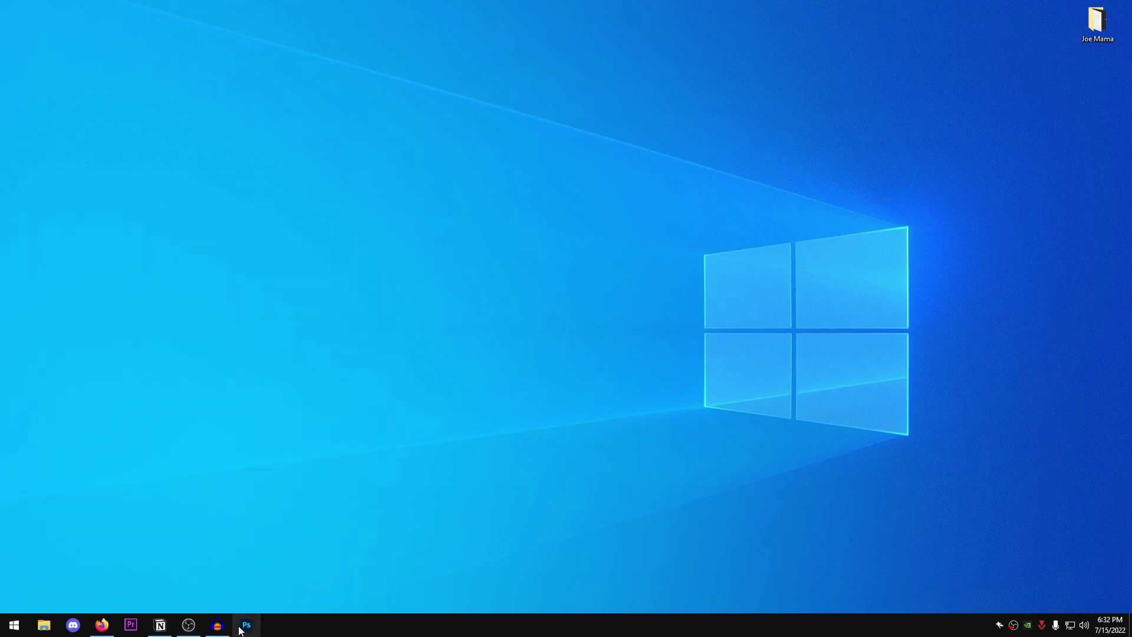
pyautogui.rightClick(242, 624)
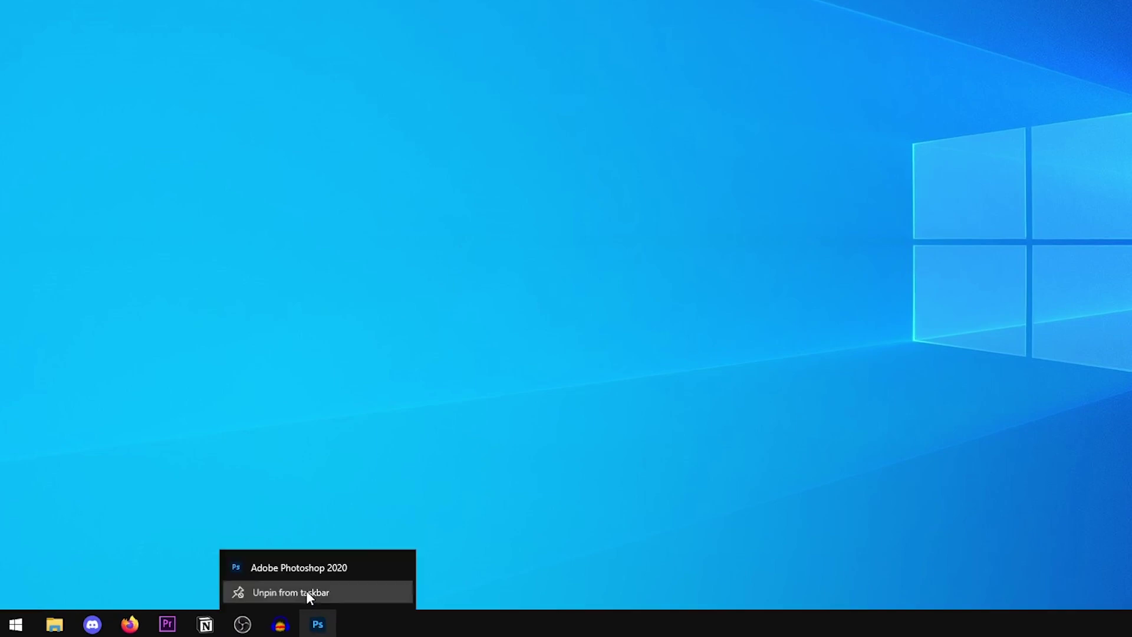
pyautogui.click(307, 592)
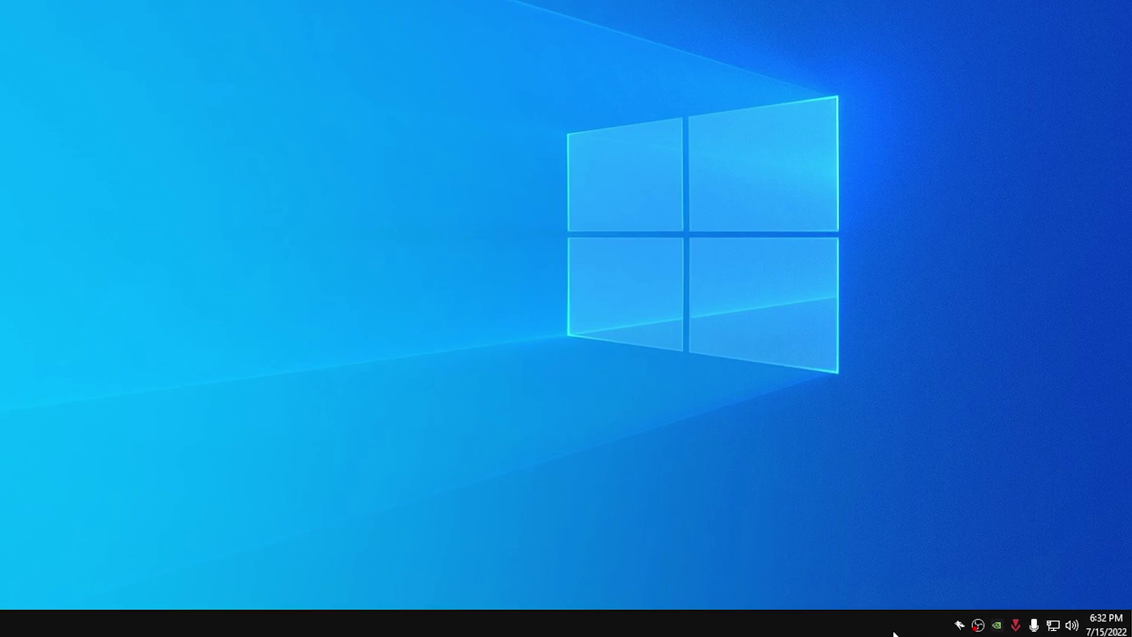
# Step: In taskbar settings, turn on 'Always show all icons in the notification area'
pyautogui.rightClick(958, 622)
pyautogui.click(985, 614)
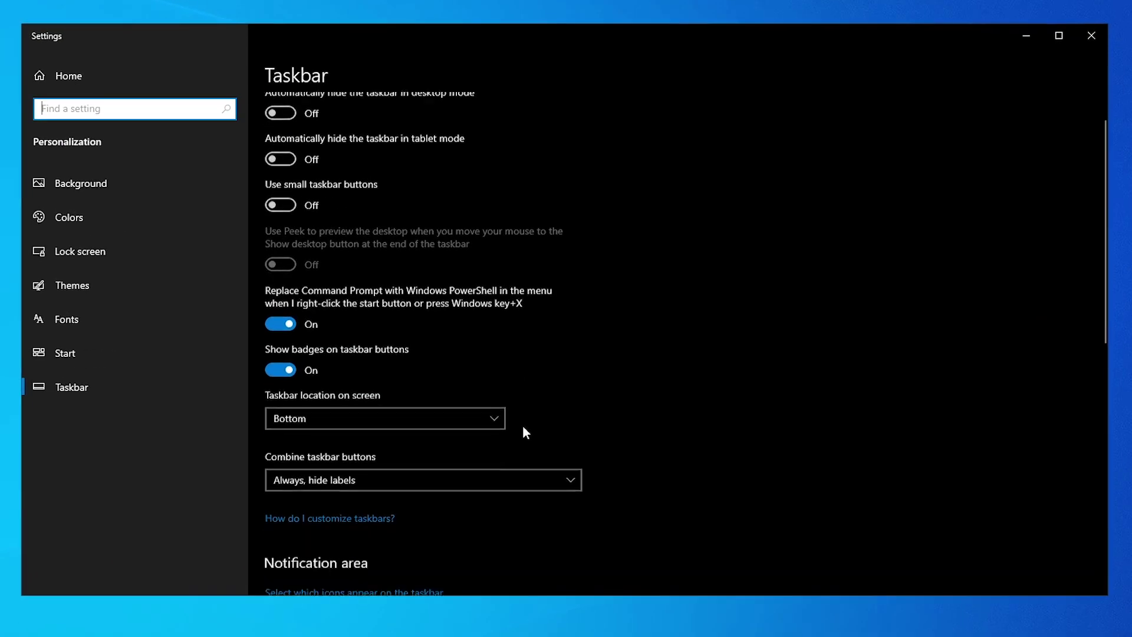
pyautogui.scroll(-5, 523, 425)
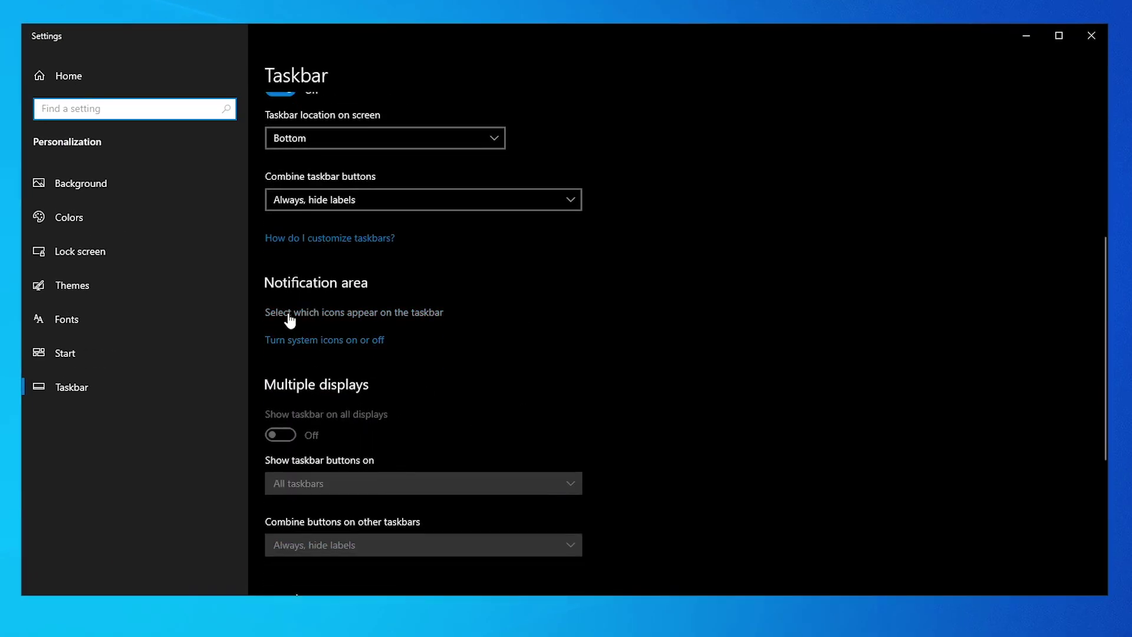
pyautogui.click(404, 314)
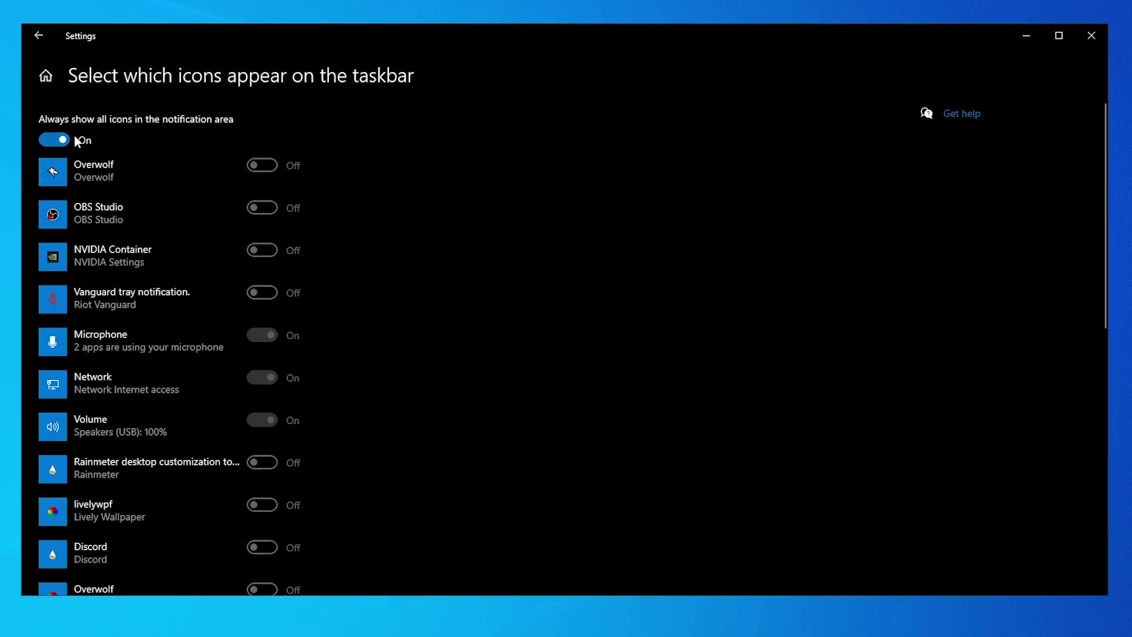
pyautogui.click(64, 139)
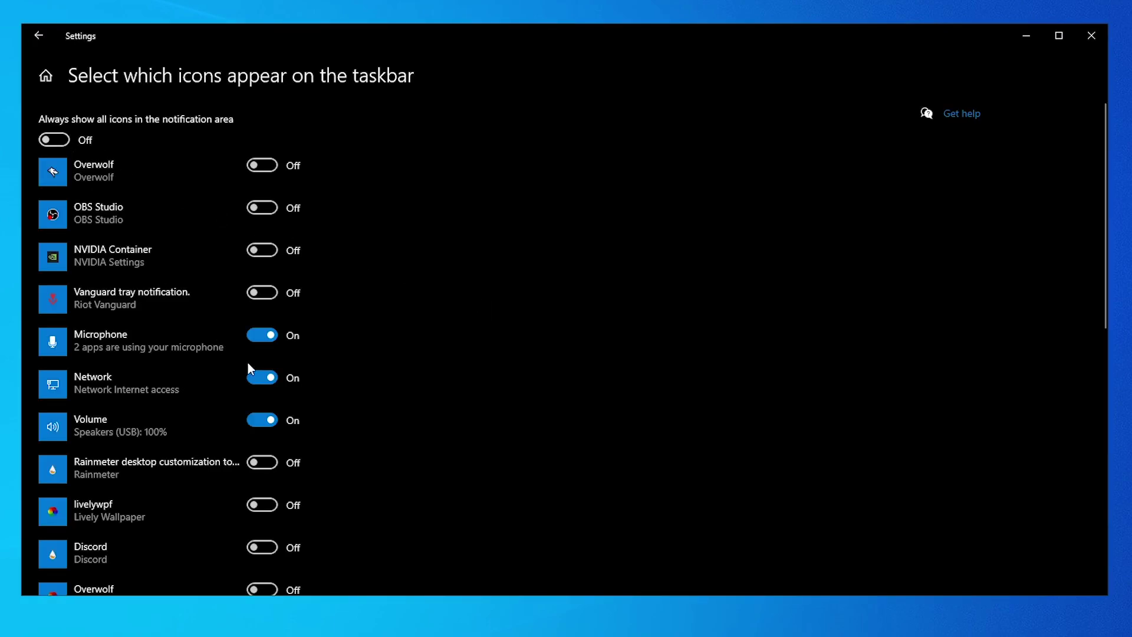
pyautogui.scroll(-2, 248, 364)
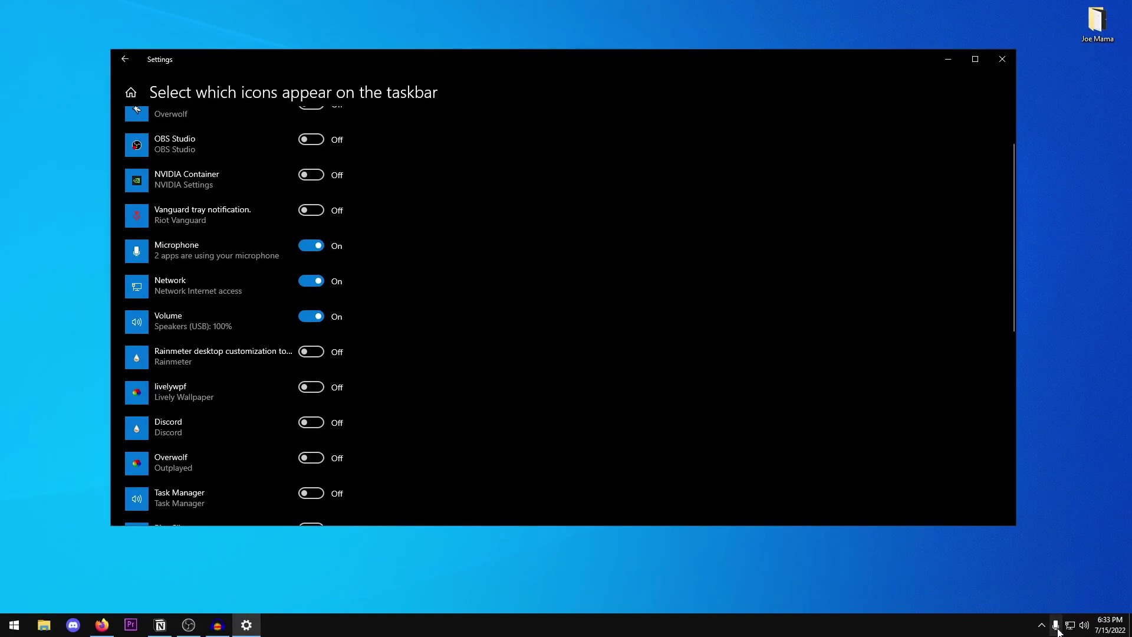
pyautogui.click(319, 249)
pyautogui.click(319, 249)
pyautogui.scroll(2, 519, 421)
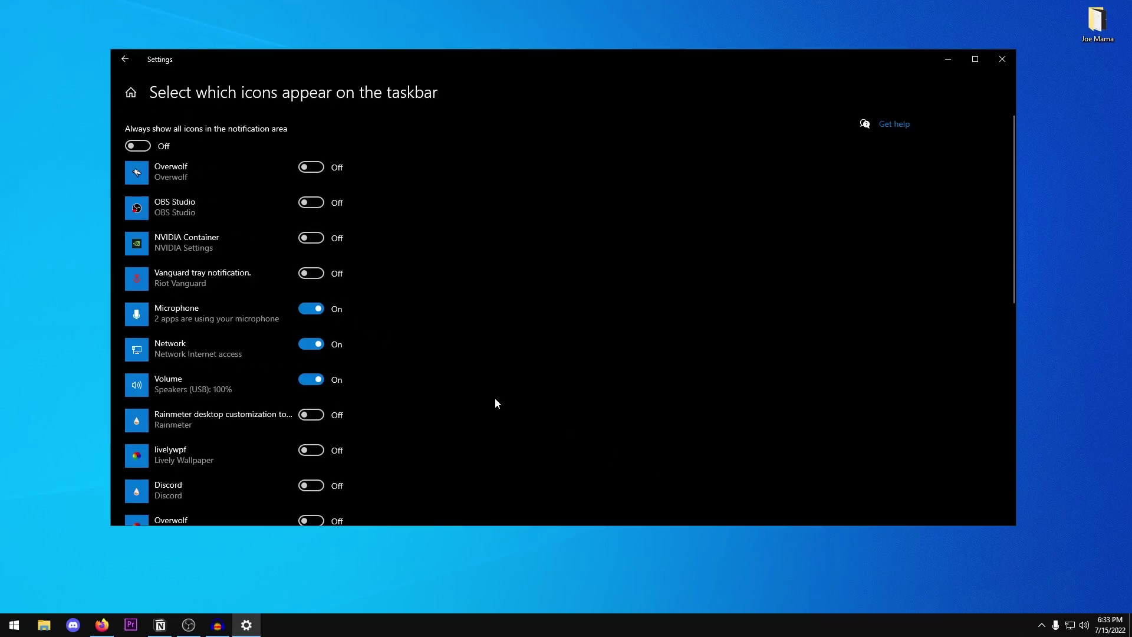
pyautogui.click(137, 146)
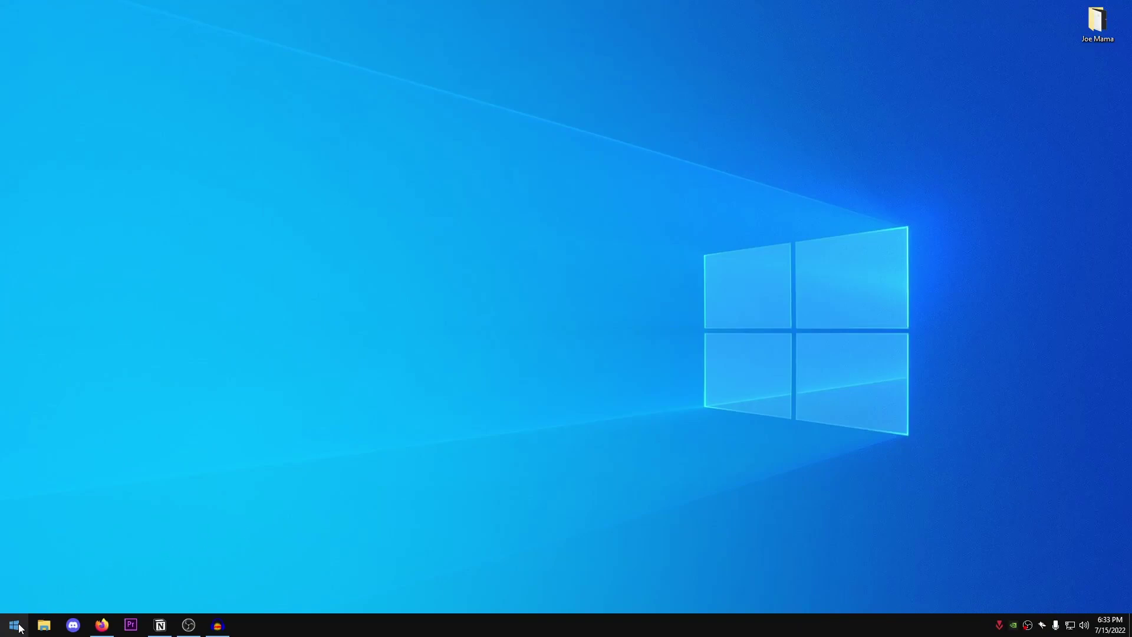
# Step: In Personalization > Colors, try Light mode, then set the colour mode back to Dark
pyautogui.click(19, 628)
pyautogui.click(18, 572)
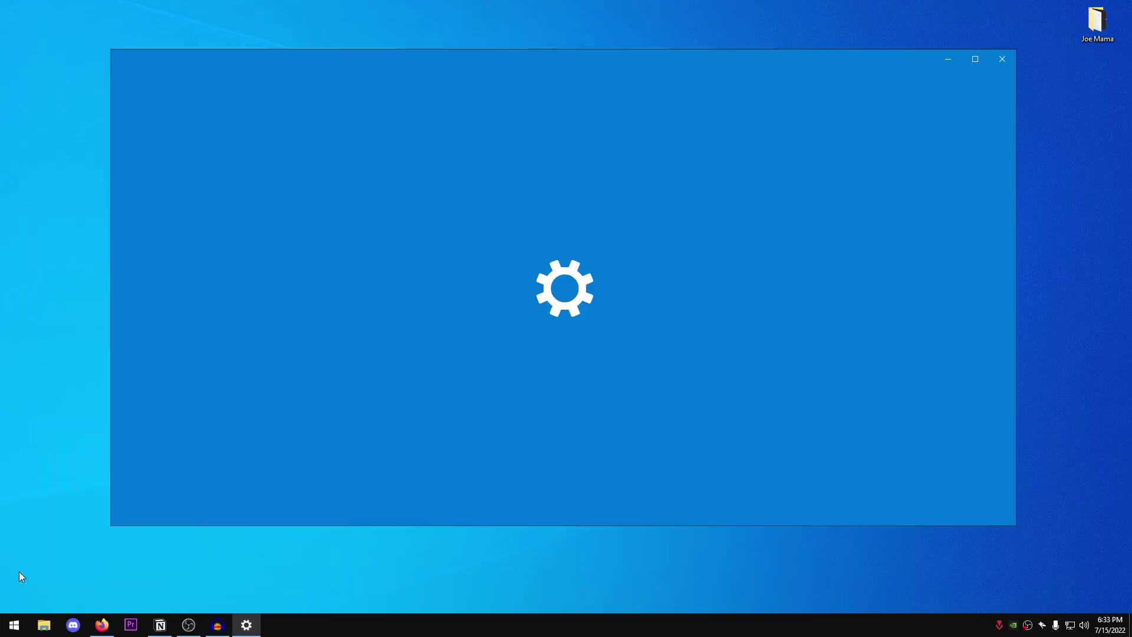
pyautogui.click(867, 255)
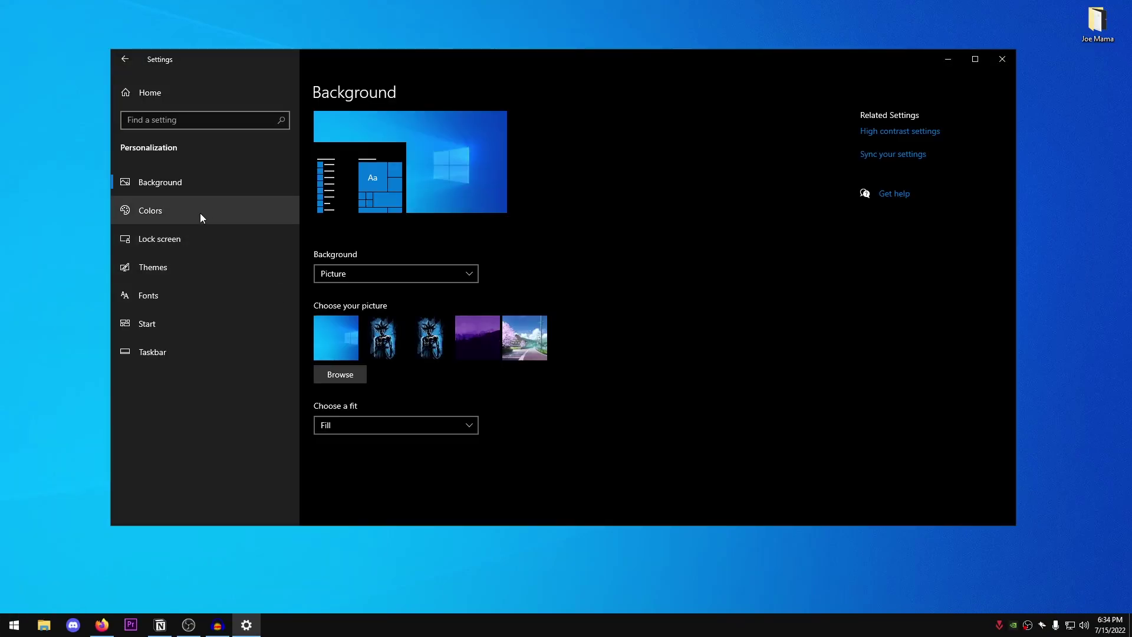
pyautogui.click(200, 217)
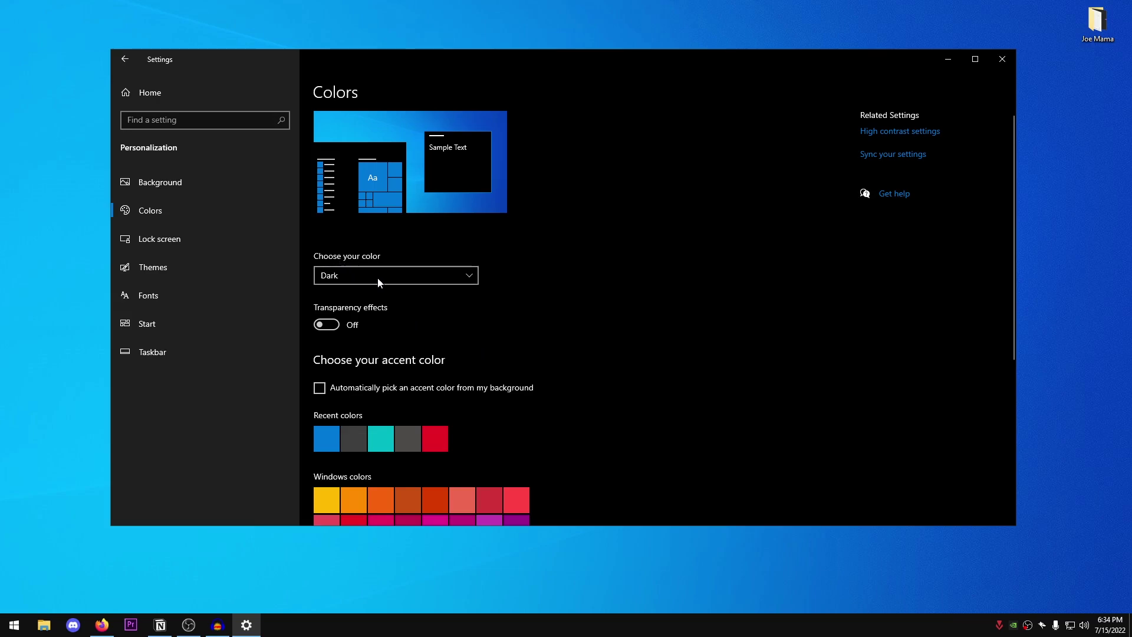
pyautogui.click(439, 278)
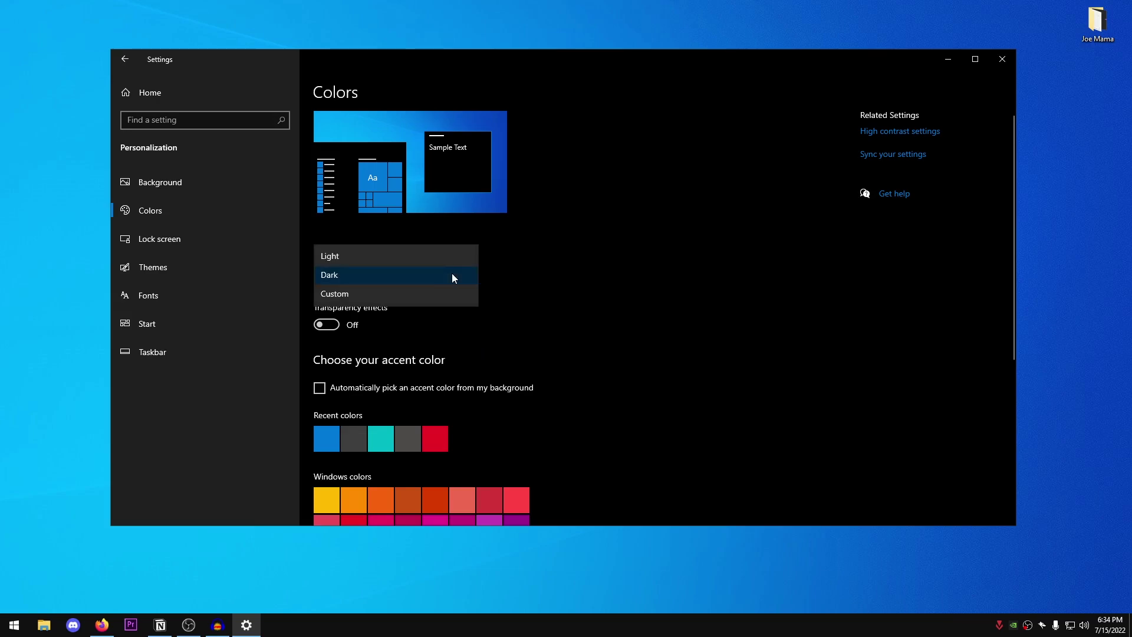
pyautogui.click(352, 254)
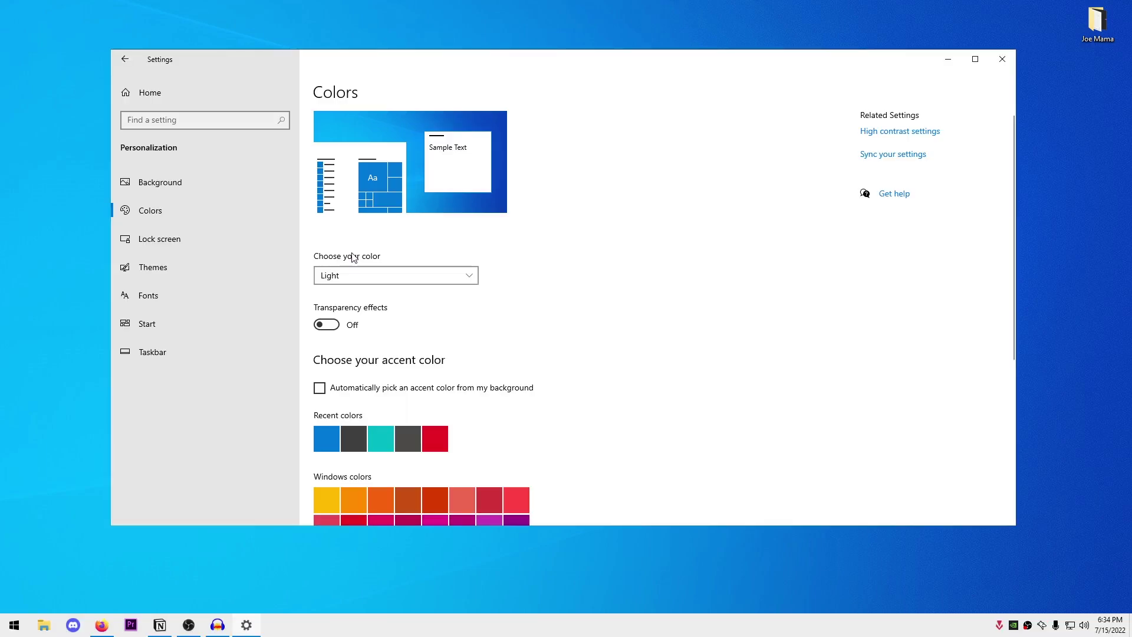
pyautogui.click(383, 275)
pyautogui.click(388, 289)
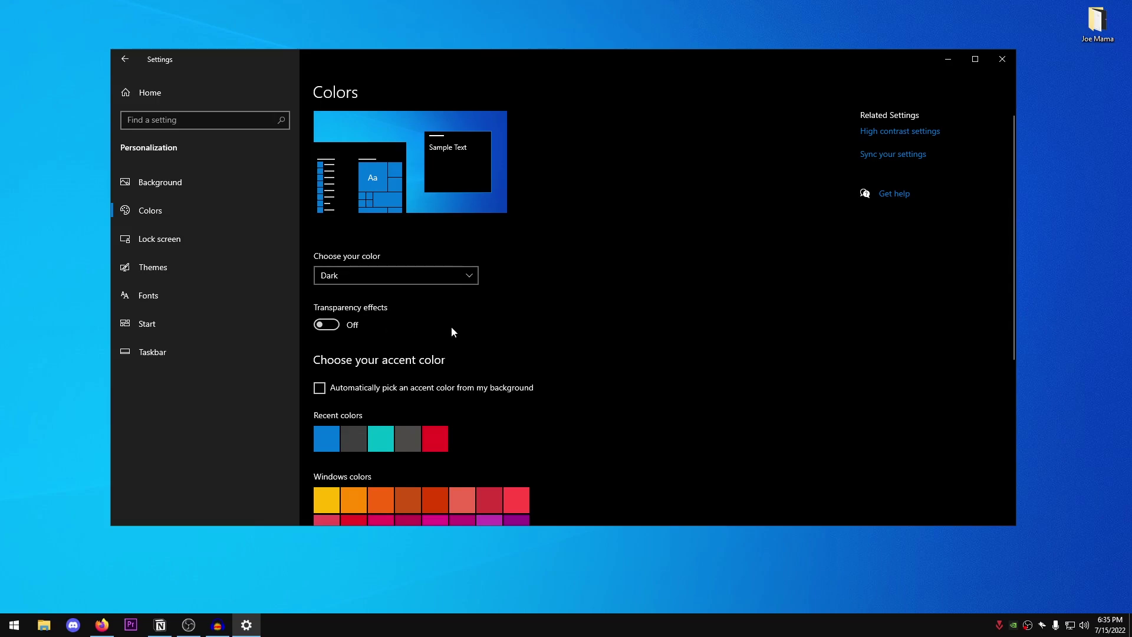
# Step: Leave transparency effects off and choose the default blue as the accent colour
pyautogui.click(338, 326)
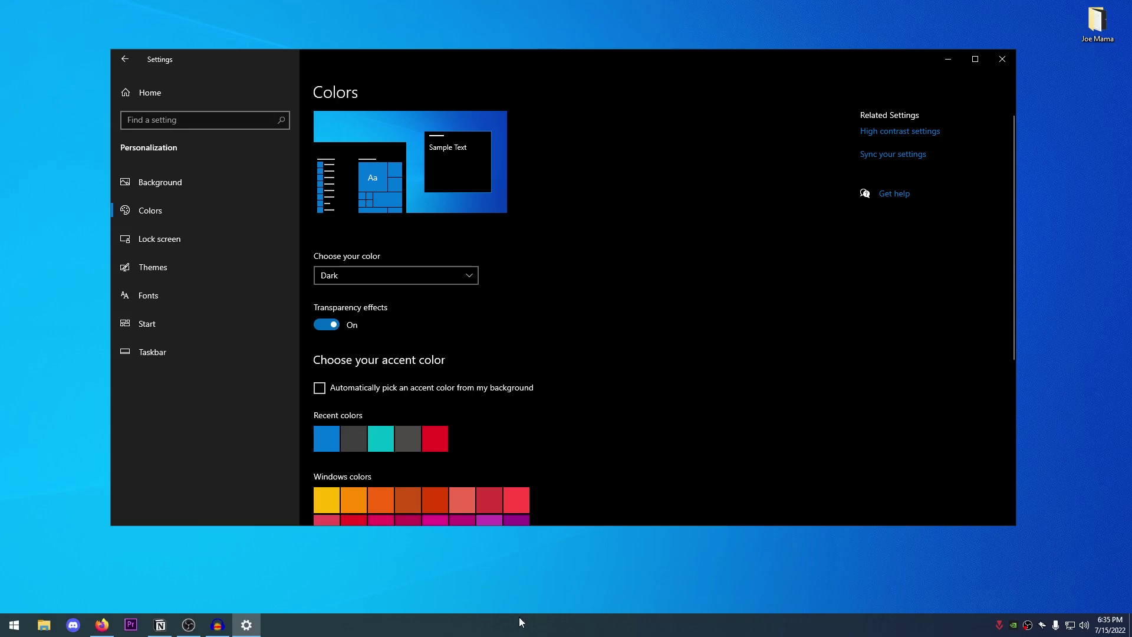
pyautogui.click(333, 331)
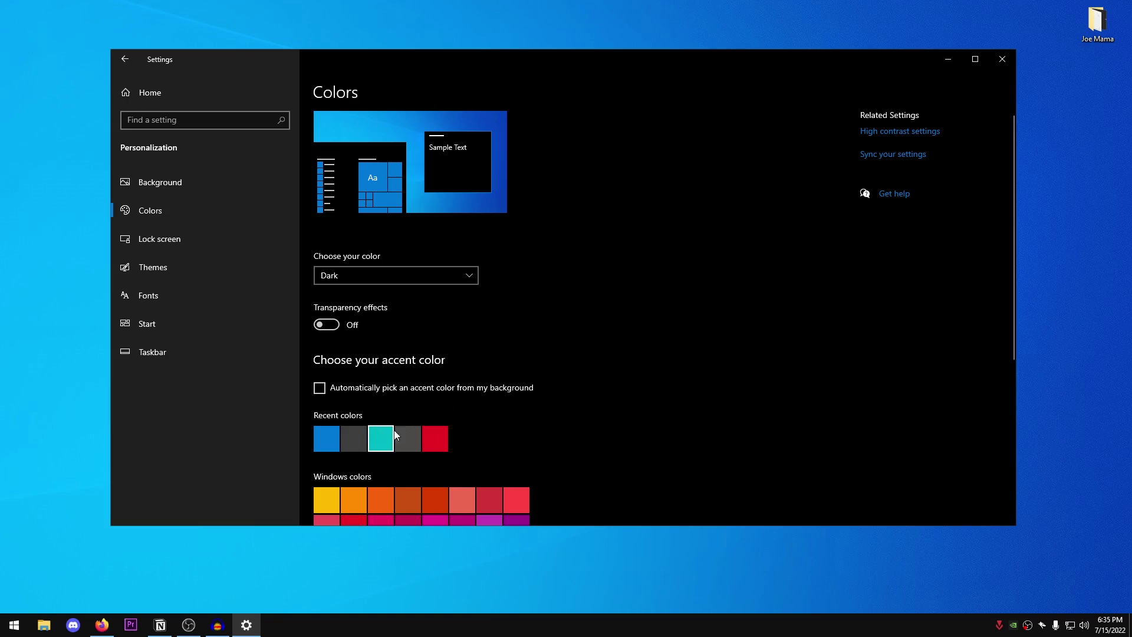
pyautogui.click(331, 436)
pyautogui.scroll(-5, 703, 322)
pyautogui.scroll(5, 702, 322)
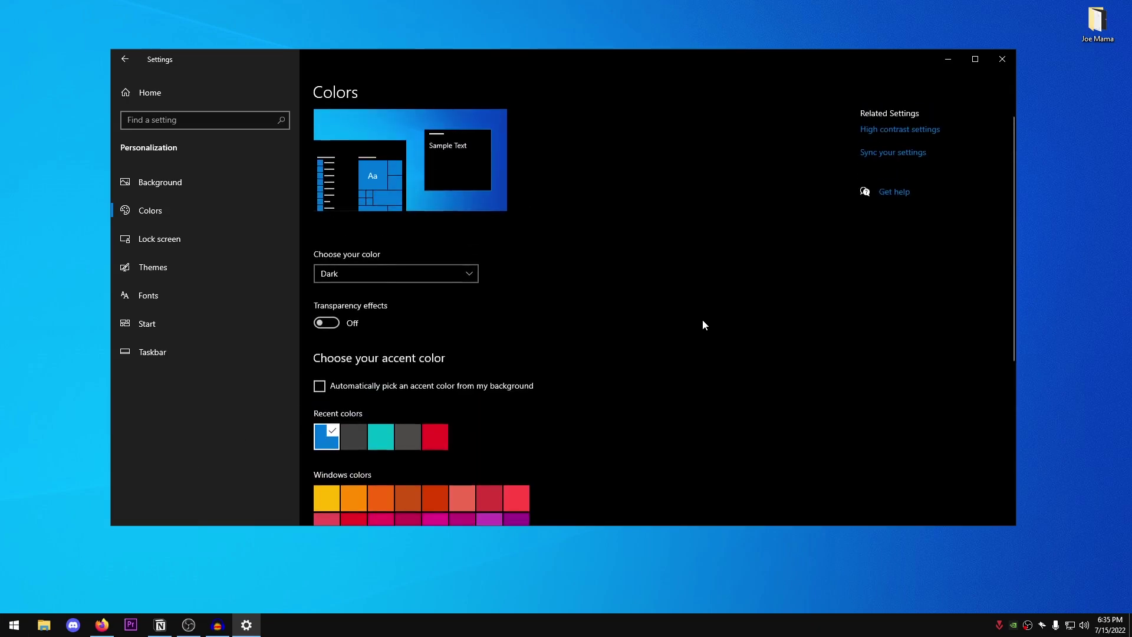
pyautogui.click(195, 193)
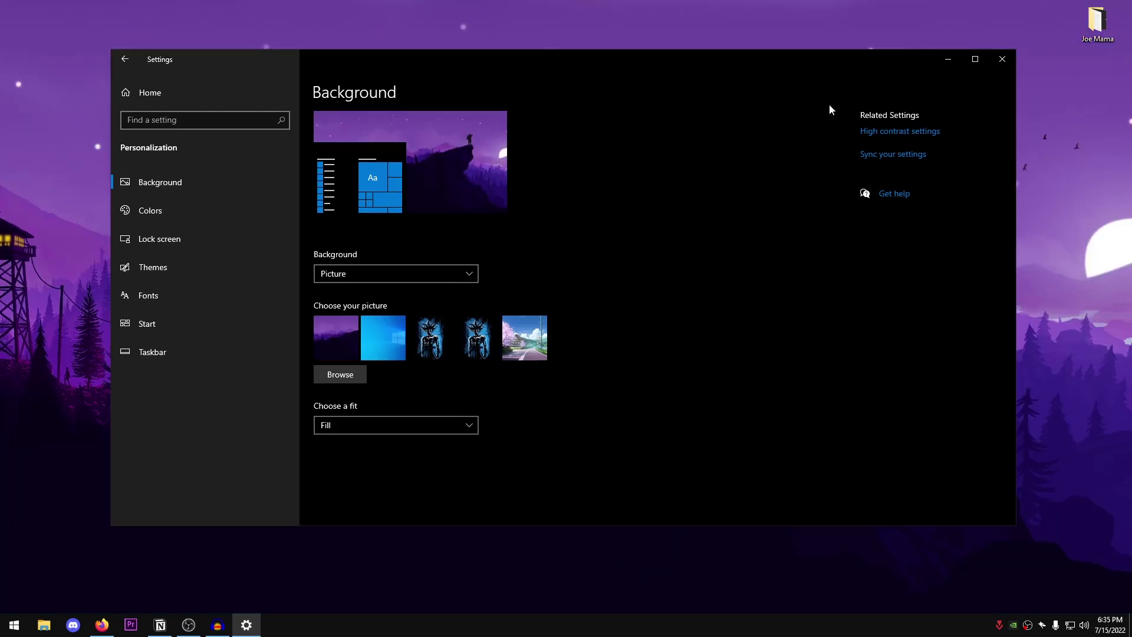
# Step: Set the dark blue anime character picture as wallpaper with Fill fit, then close Settings
pyautogui.moveTo(772, 66); pyautogui.dragTo(849, 87)
pyautogui.click(444, 340)
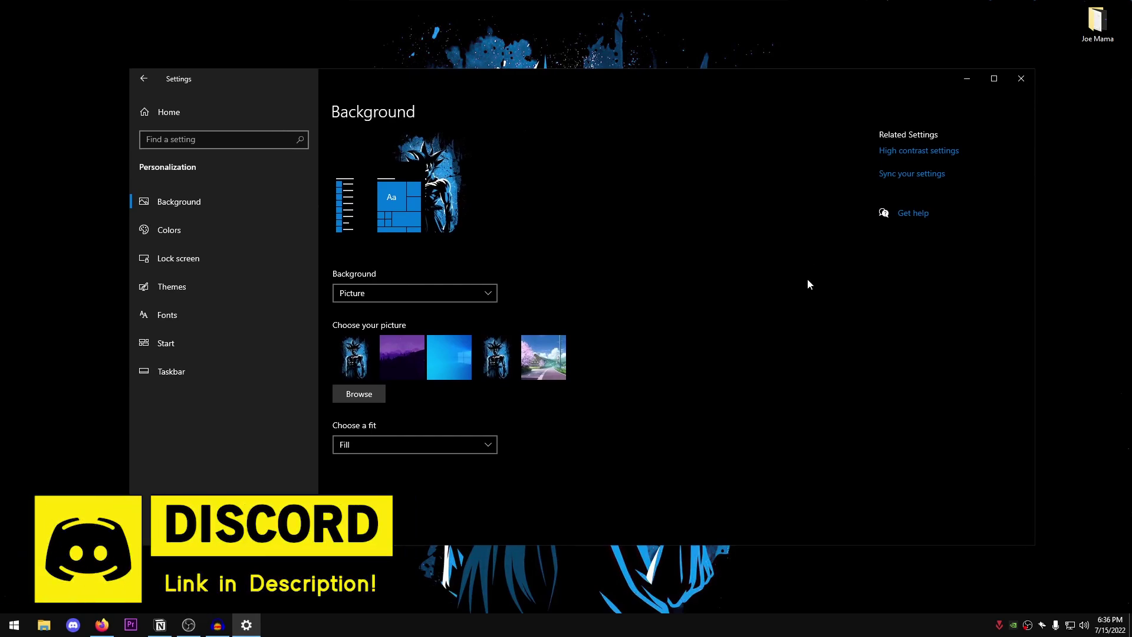
pyautogui.click(446, 449)
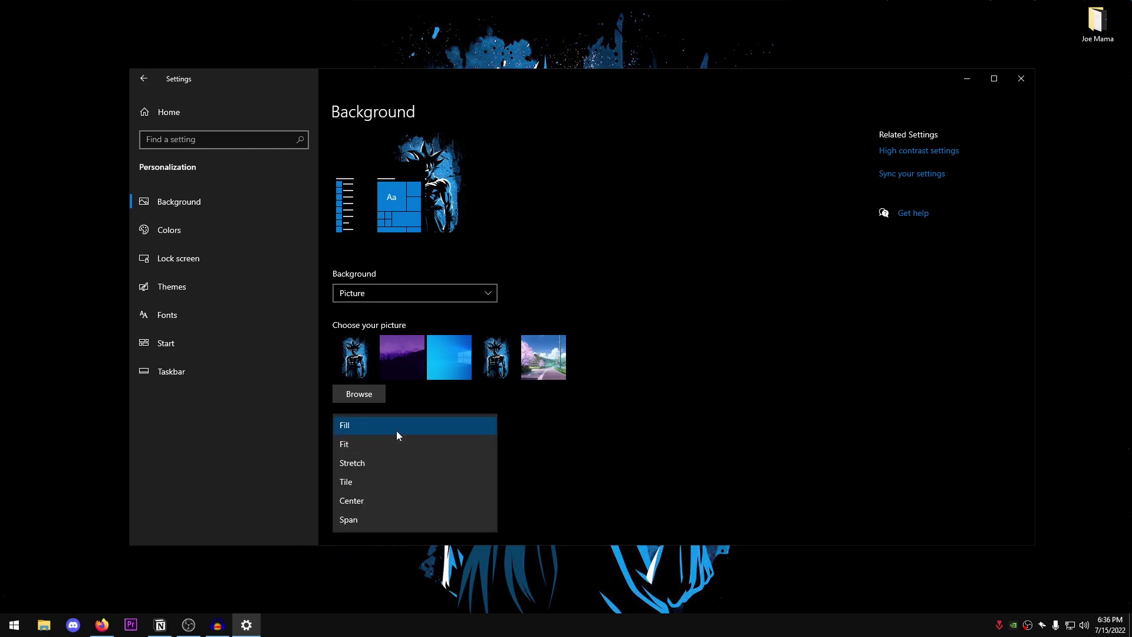
pyautogui.click(359, 426)
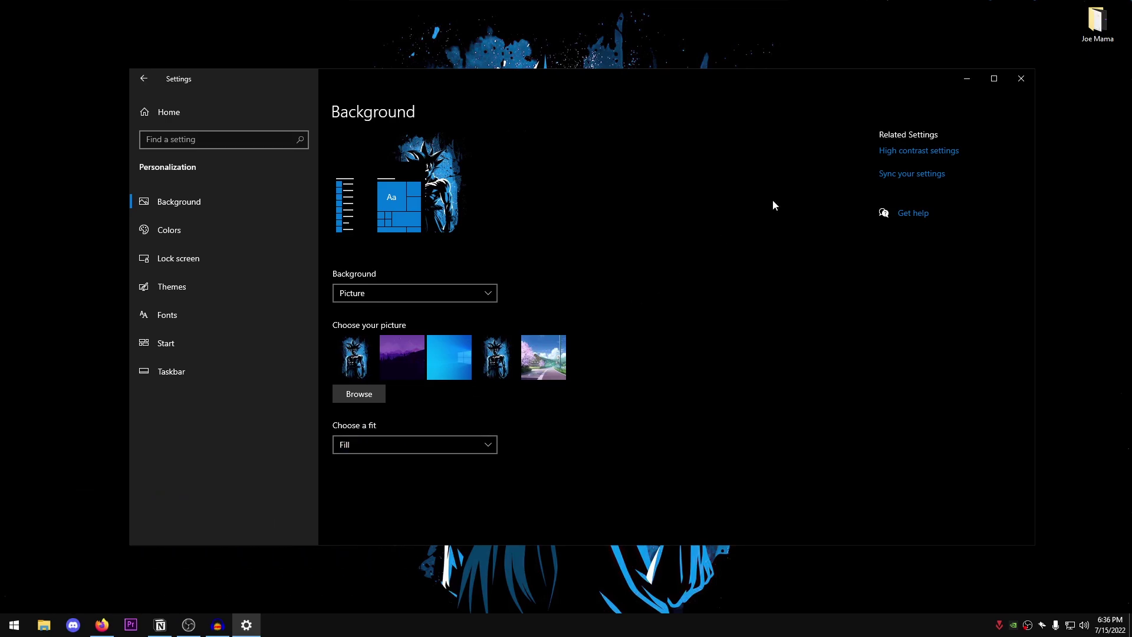
pyautogui.click(1024, 83)
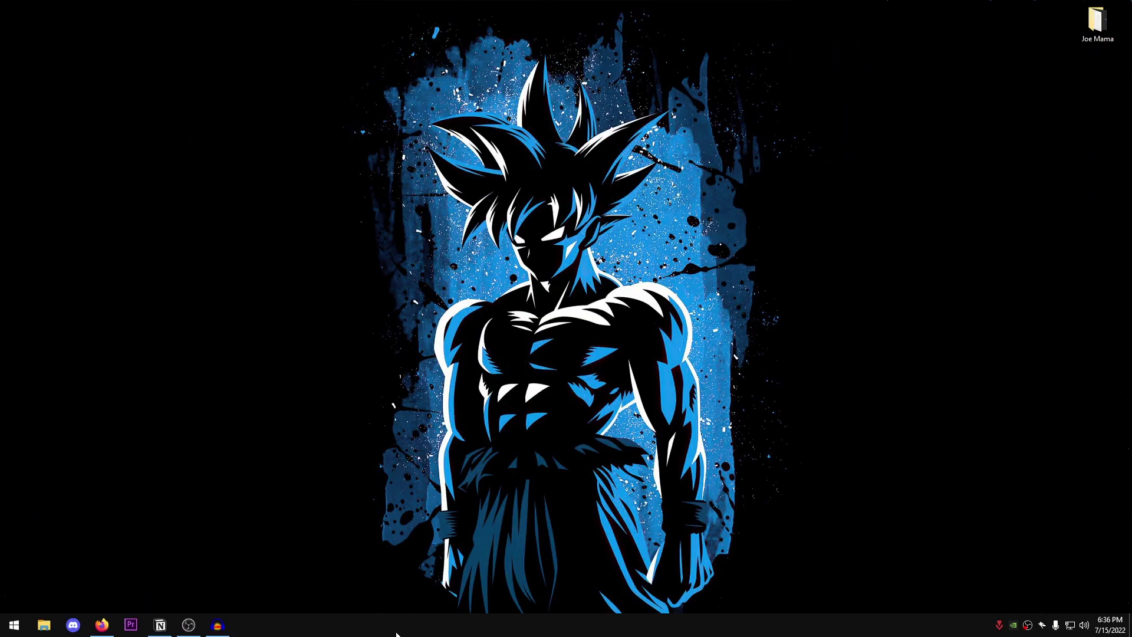
# Step: Search 'live' in Start and launch Lively Wallpaper
pyautogui.click(14, 625)
pyautogui.write('live')
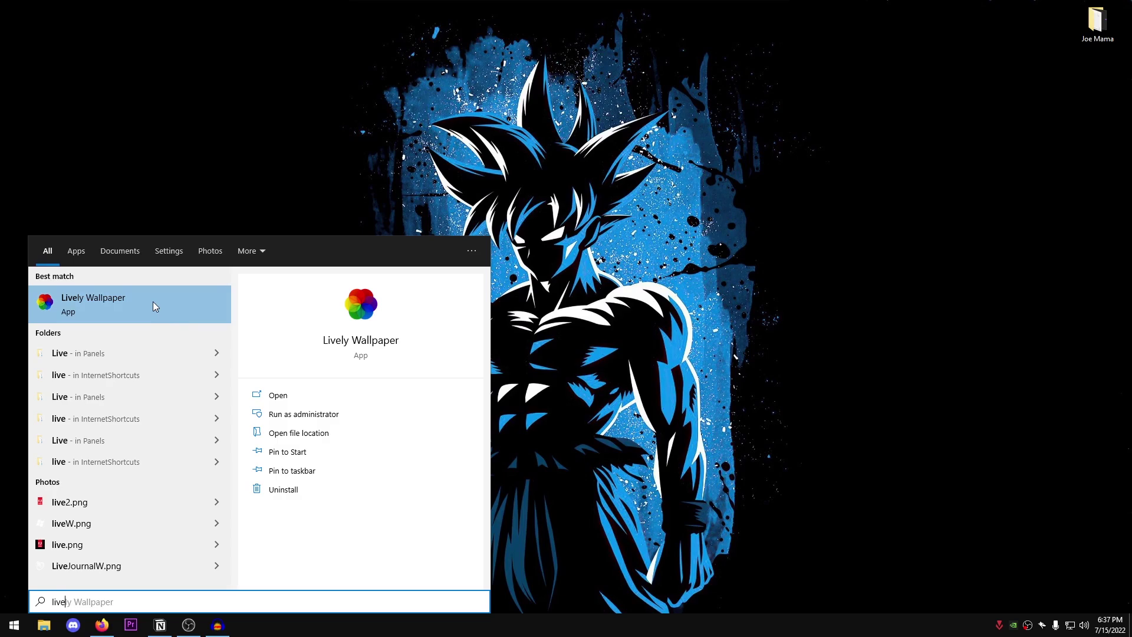
pyautogui.click(154, 301)
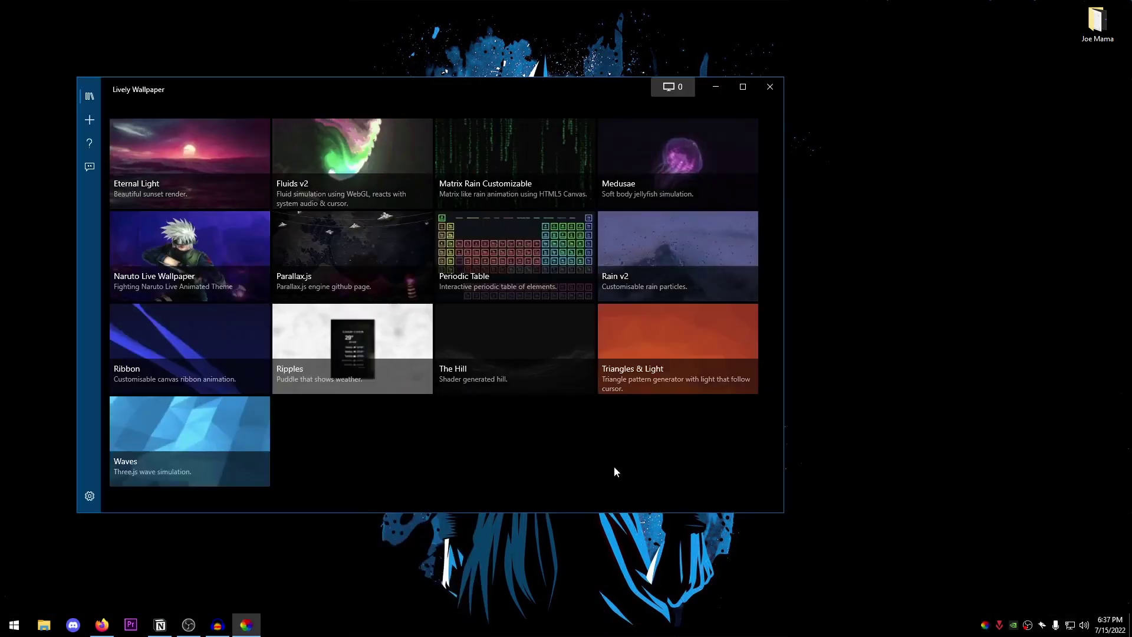
pyautogui.moveTo(285, 87); pyautogui.dragTo(369, 83)
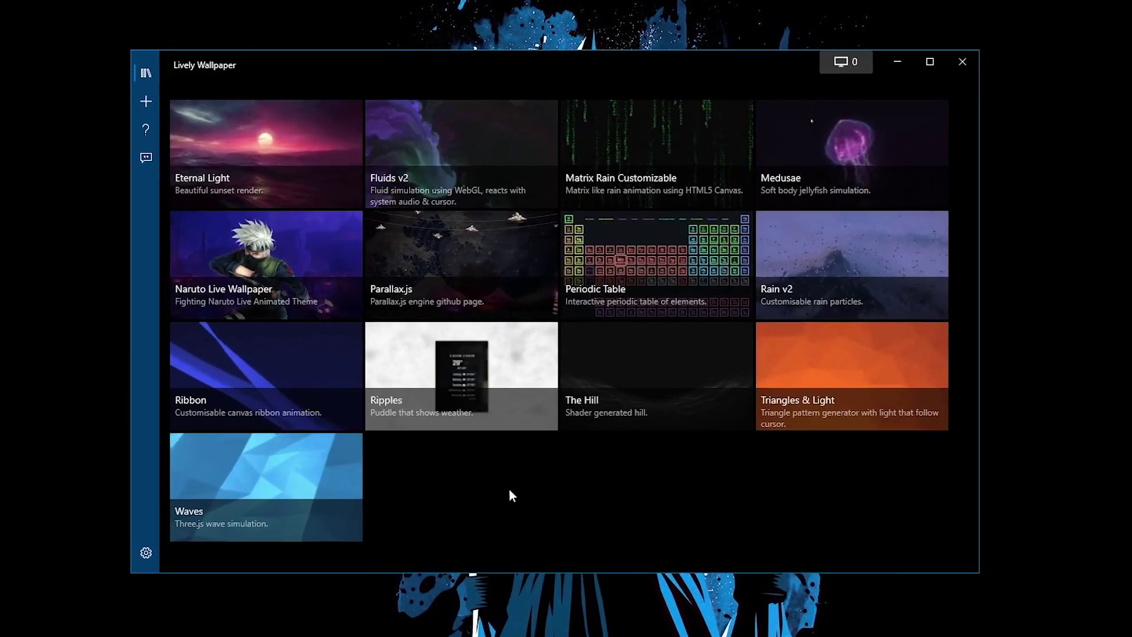
# Step: In Lively's System settings, try the OFF taskbar theme, then set it back to Clear
pyautogui.click(146, 554)
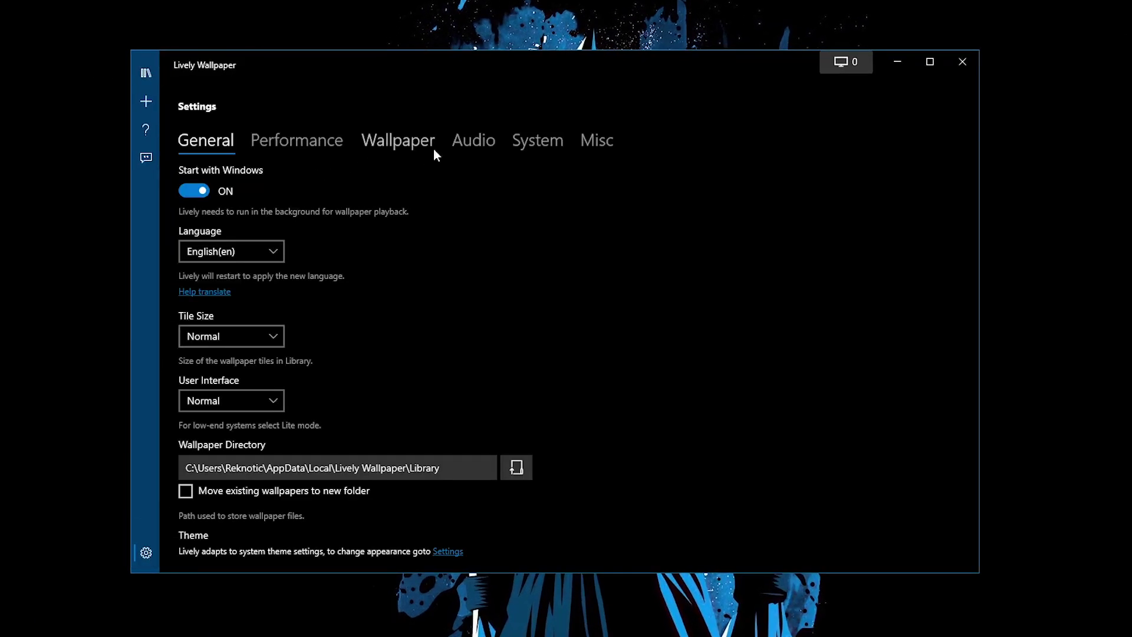
pyautogui.click(550, 146)
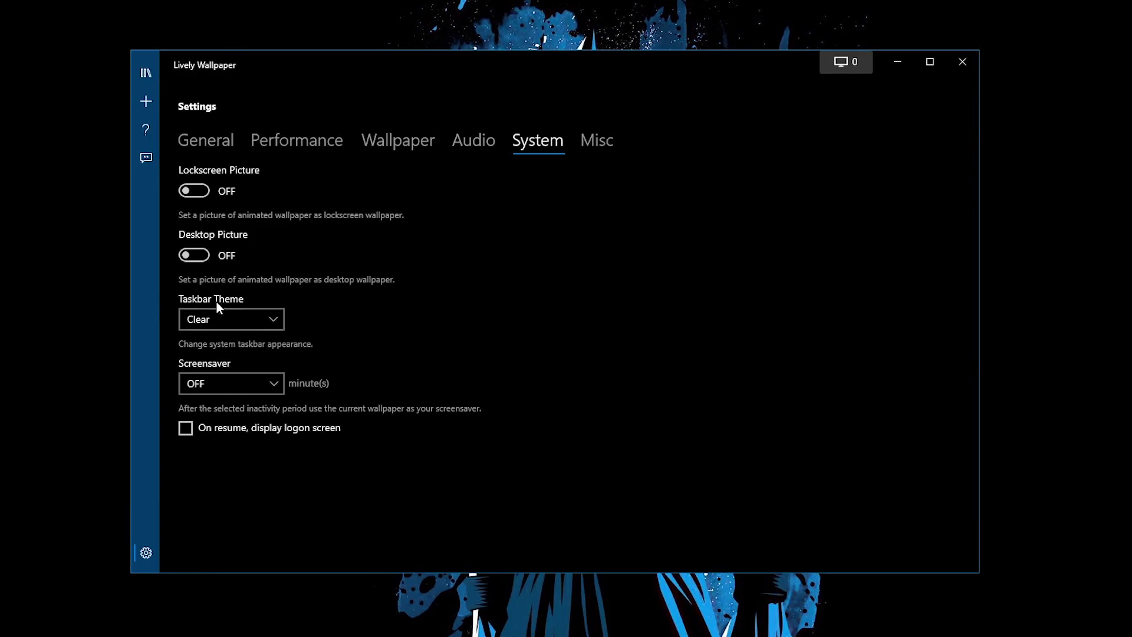
pyautogui.click(246, 325)
pyautogui.click(238, 319)
pyautogui.click(239, 319)
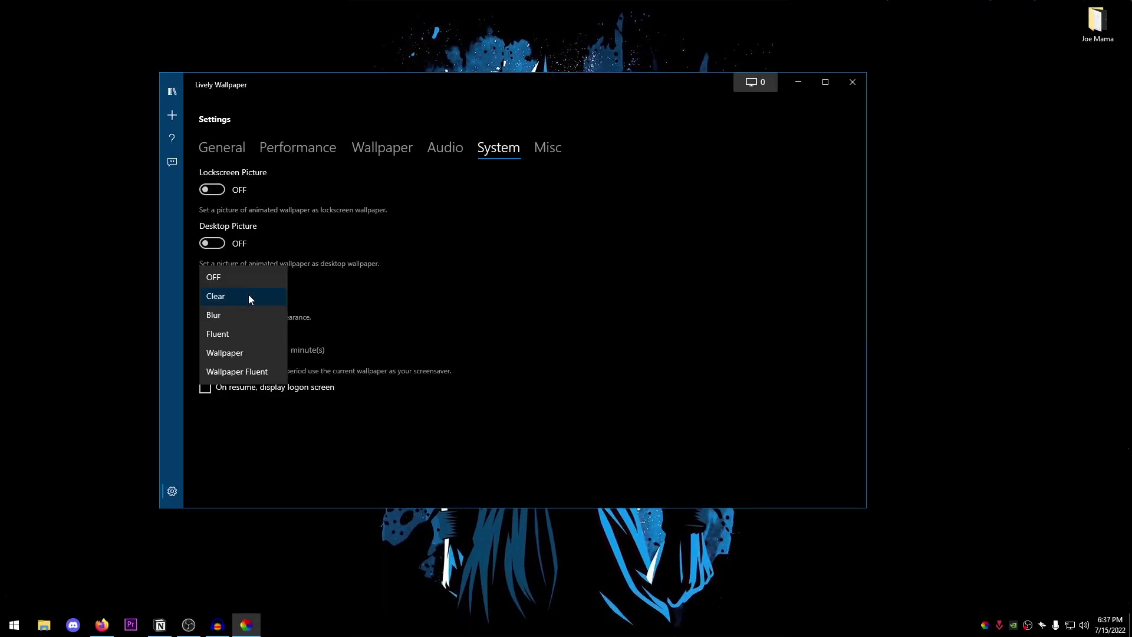
pyautogui.click(231, 298)
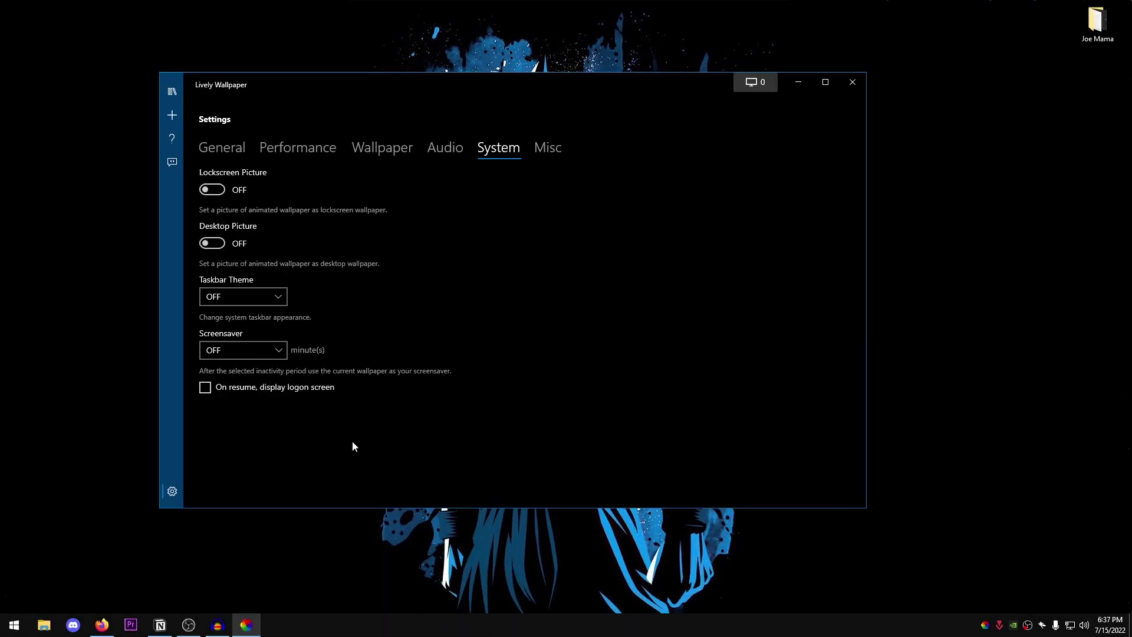
pyautogui.click(258, 296)
pyautogui.click(254, 317)
pyautogui.moveTo(381, 91)
pyautogui.mouseDown()
pyautogui.moveTo(635, 119)
pyautogui.moveTo(376, 79)
pyautogui.mouseUp()
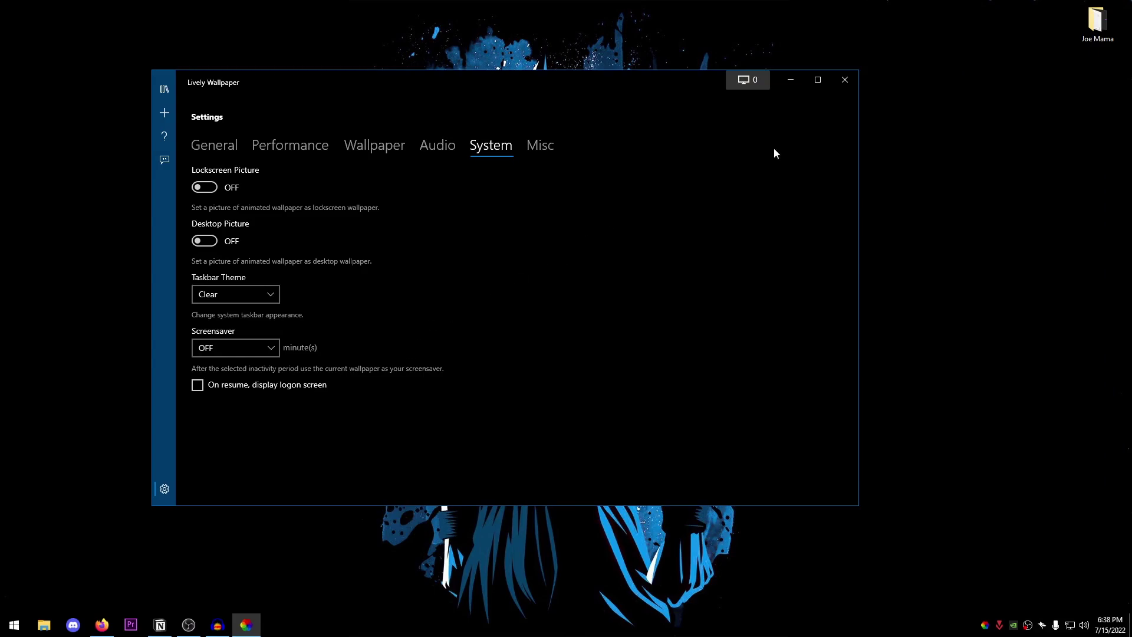
# Step: Close Lively Wallpaper with Alt+F4 and open Start search
pyautogui.hotkey('alt', 'F4')
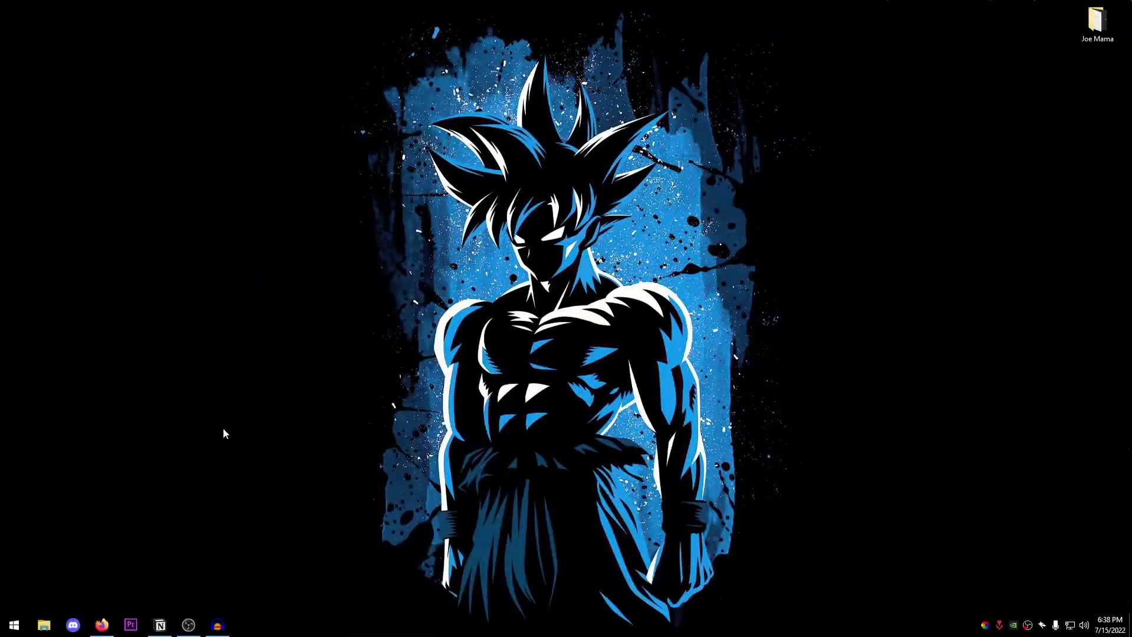
pyautogui.press('super')
# Step: Launch Rainmeter from search 'rain' and expand the Mond skin folder in the manager
pyautogui.write('rain')
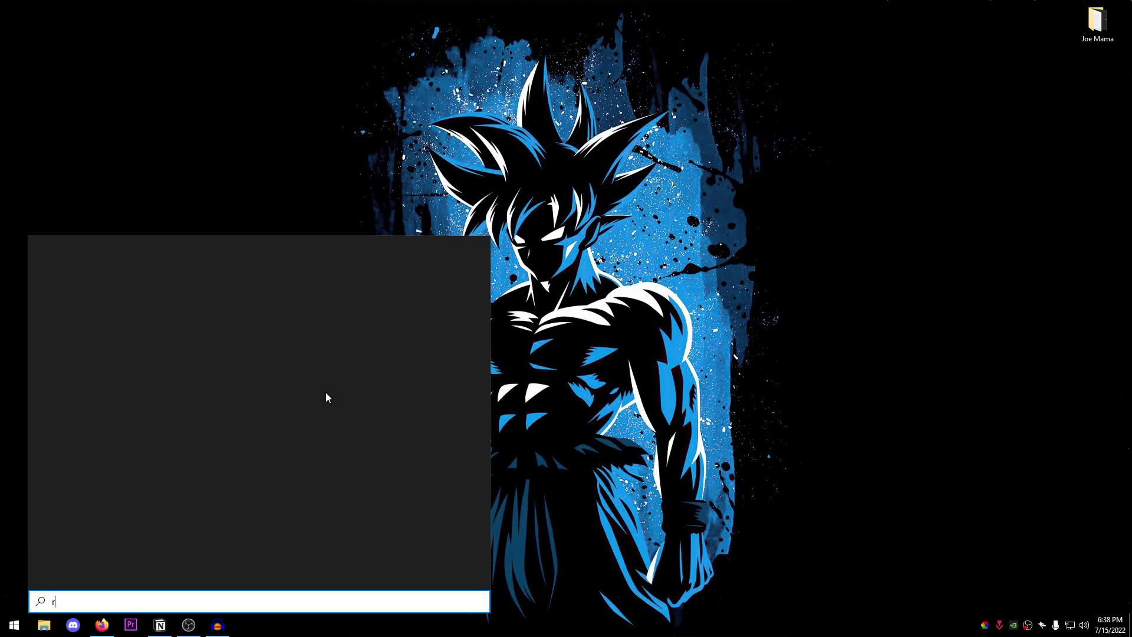
pyautogui.click(96, 307)
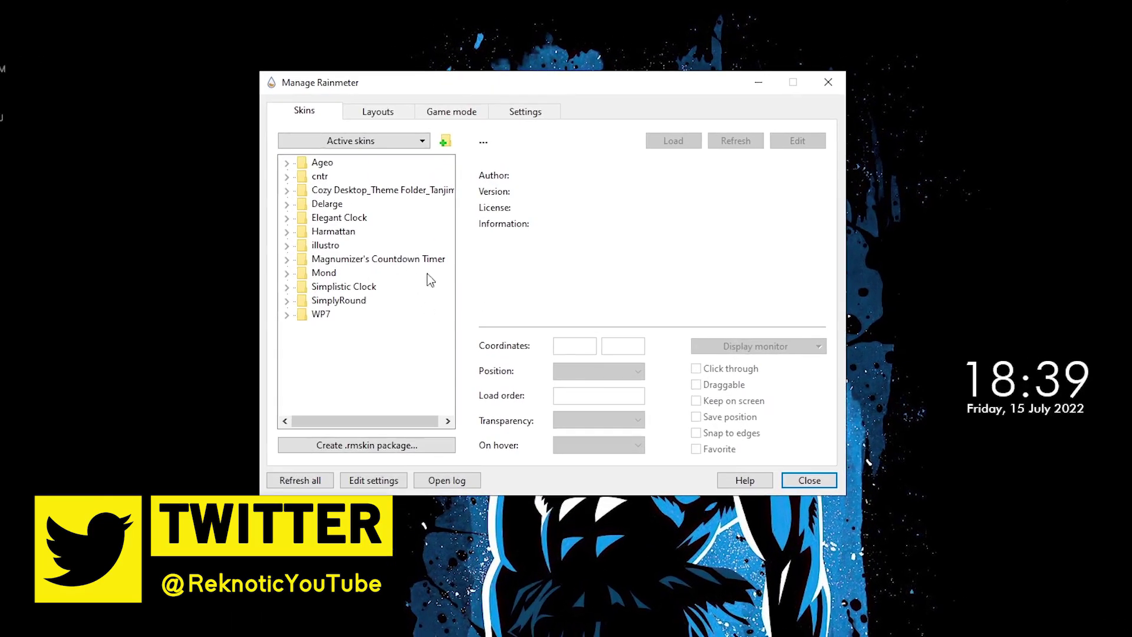
pyautogui.click(321, 274)
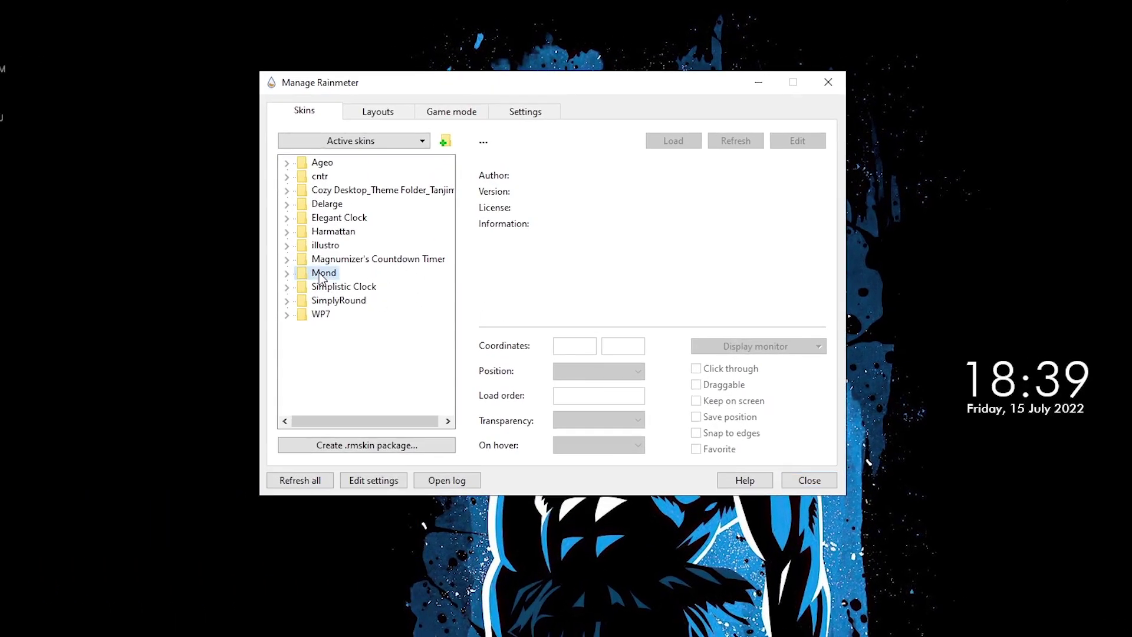
pyautogui.click(345, 289)
pyautogui.press('Up')
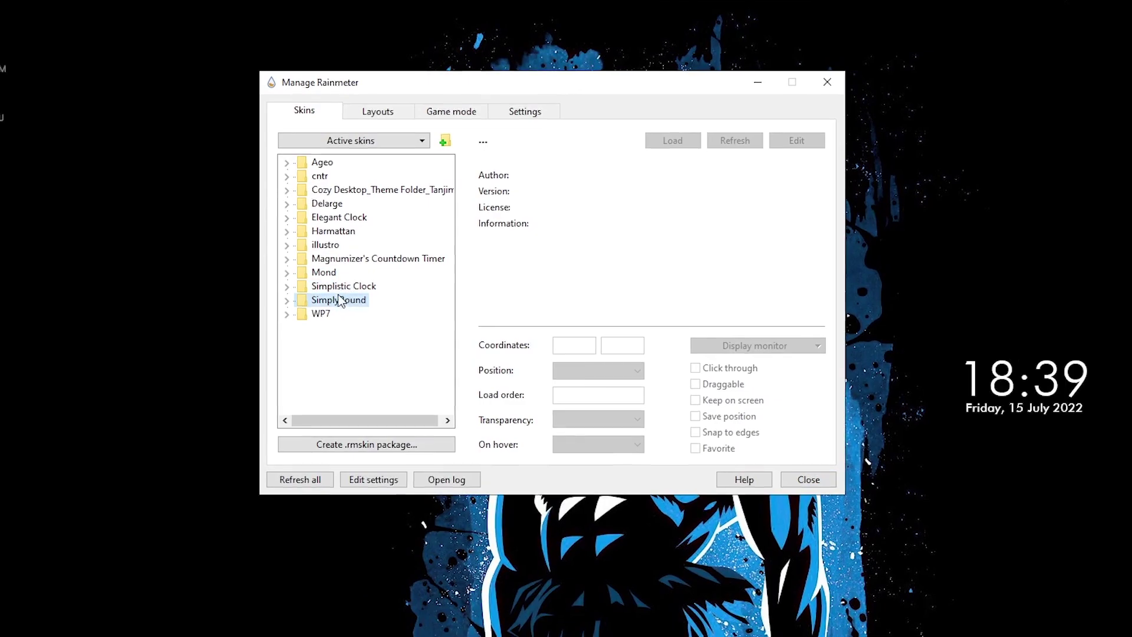
pyautogui.press('Right')
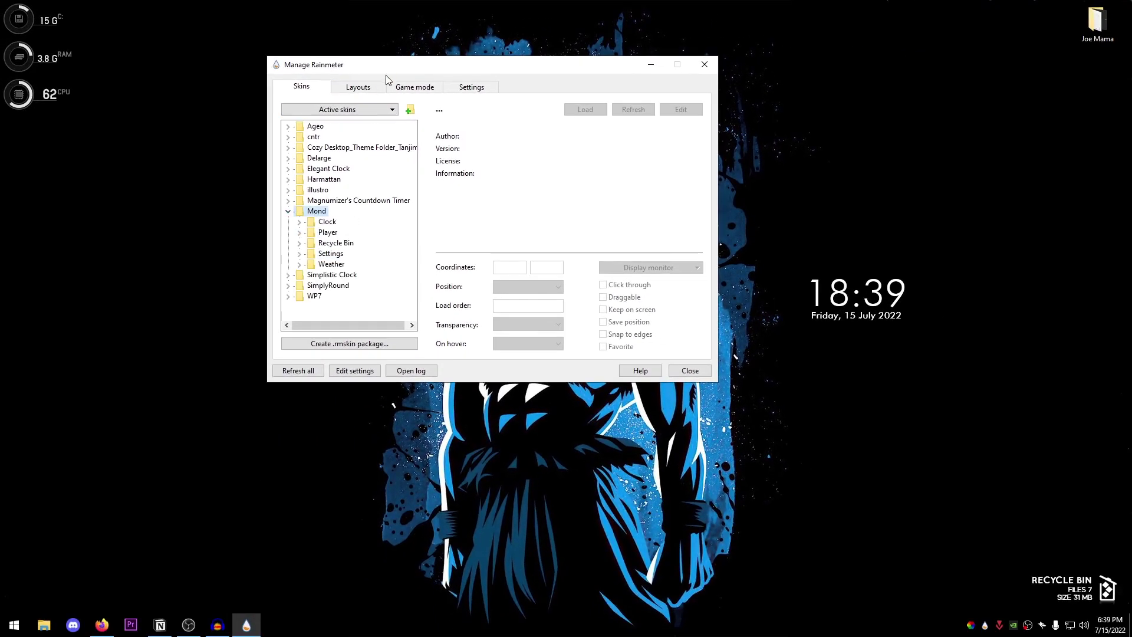
pyautogui.moveTo(390, 69); pyautogui.dragTo(293, 51)
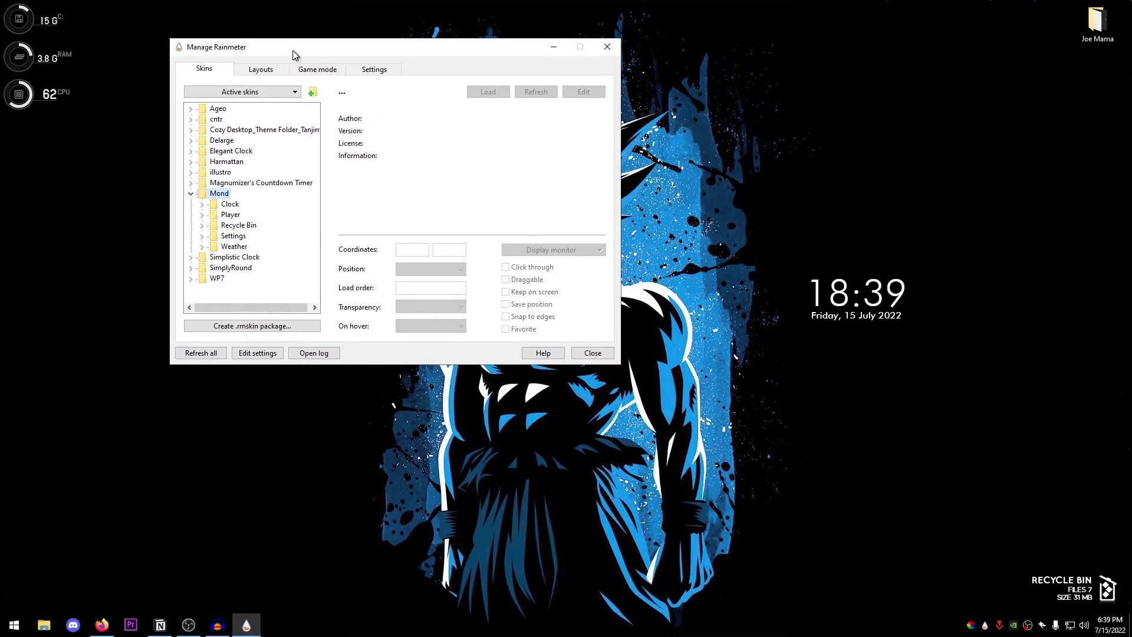
# Step: Unload and then reload the Mond Recycle Bin.ini widget
pyautogui.click(238, 227)
pyautogui.click(203, 225)
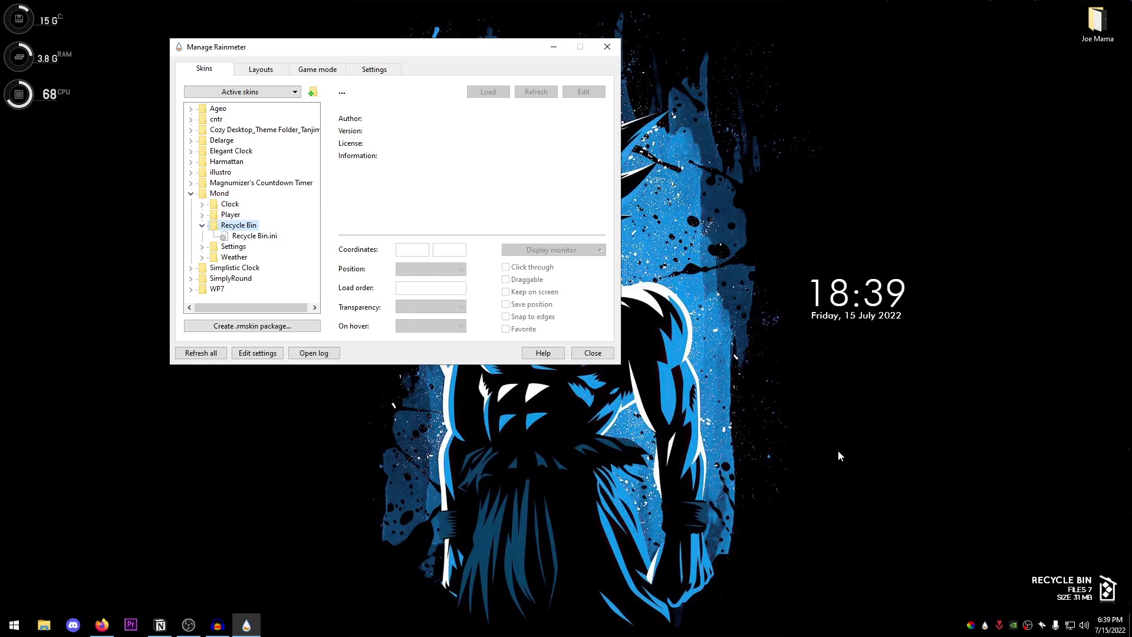
pyautogui.rightClick(254, 237)
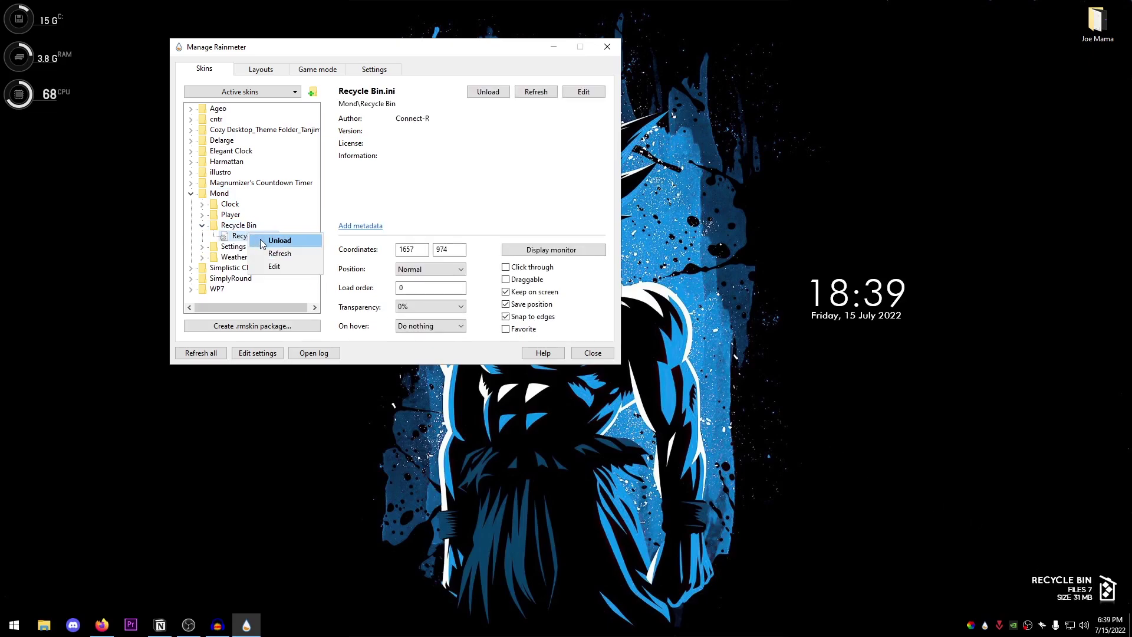
pyautogui.click(257, 239)
pyautogui.rightClick(255, 238)
pyautogui.click(263, 242)
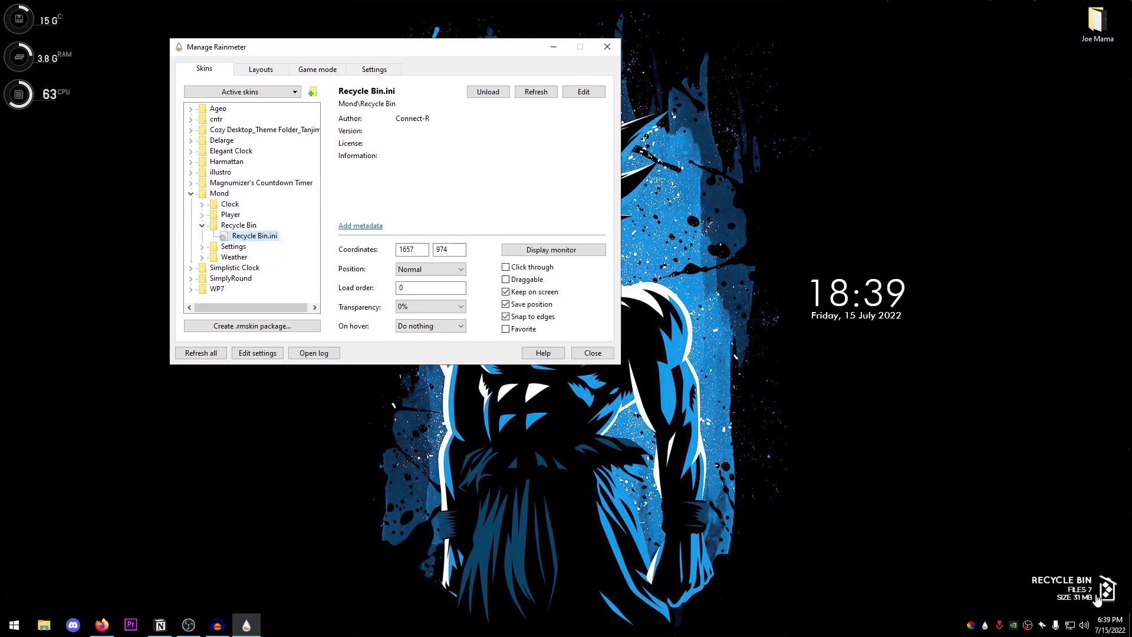
# Step: Load the Simplistic Clock Dark.ini variant, then switch to Light.ini, and collapse the folder
pyautogui.click(230, 205)
pyautogui.click(191, 204)
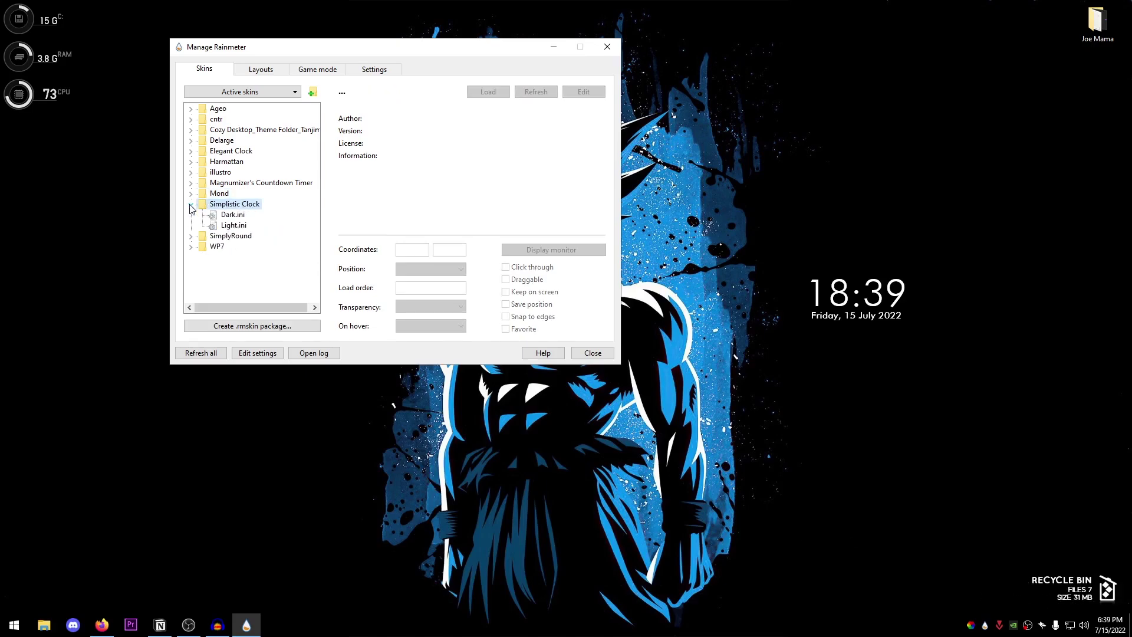
pyautogui.click(234, 225)
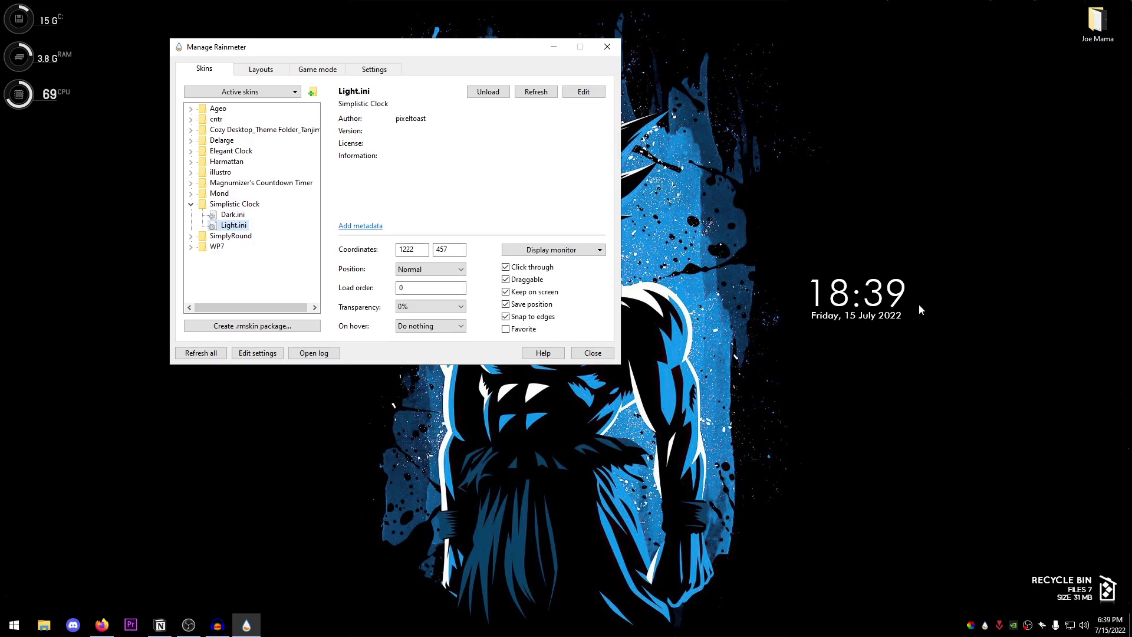
pyautogui.rightClick(242, 216)
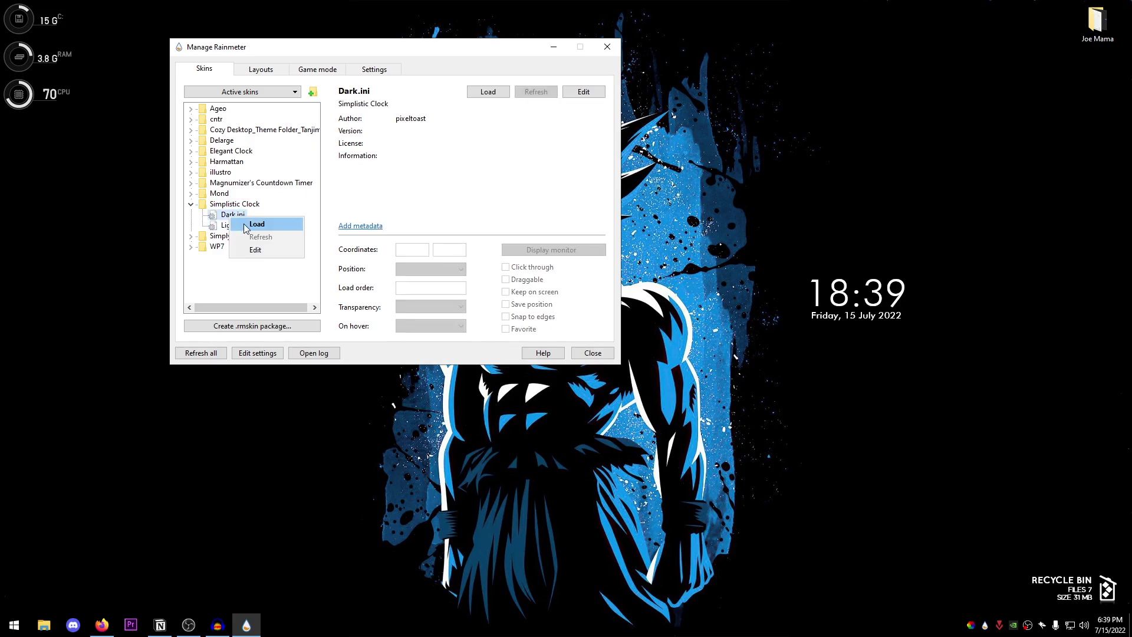
pyautogui.click(245, 227)
pyautogui.rightClick(238, 226)
pyautogui.click(254, 236)
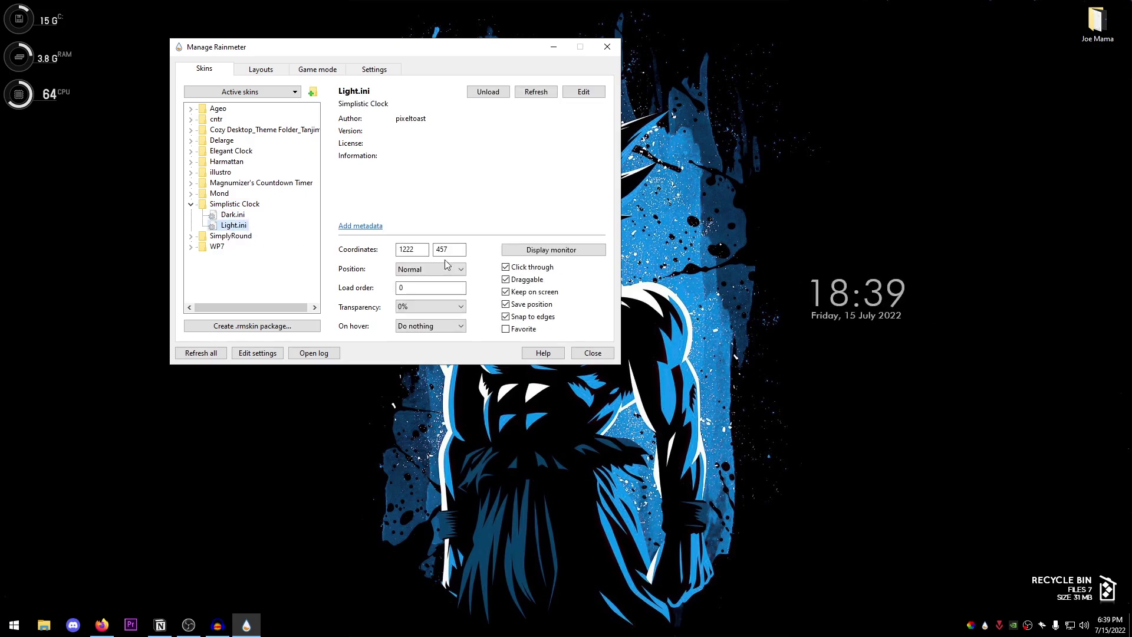
pyautogui.click(191, 205)
pyautogui.click(239, 216)
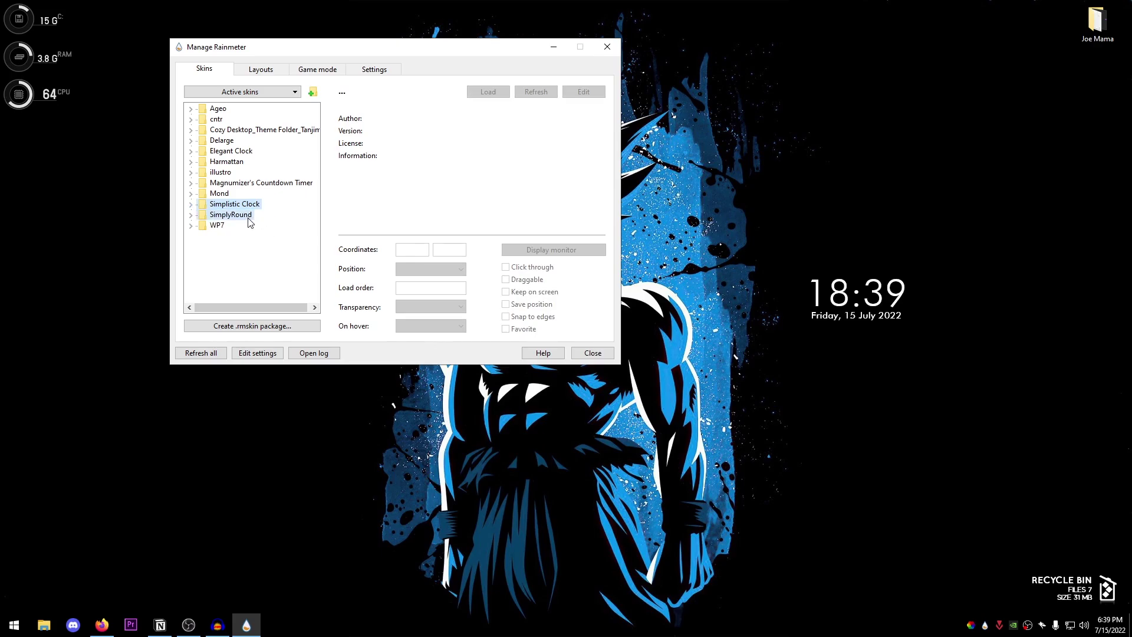
pyautogui.click(191, 215)
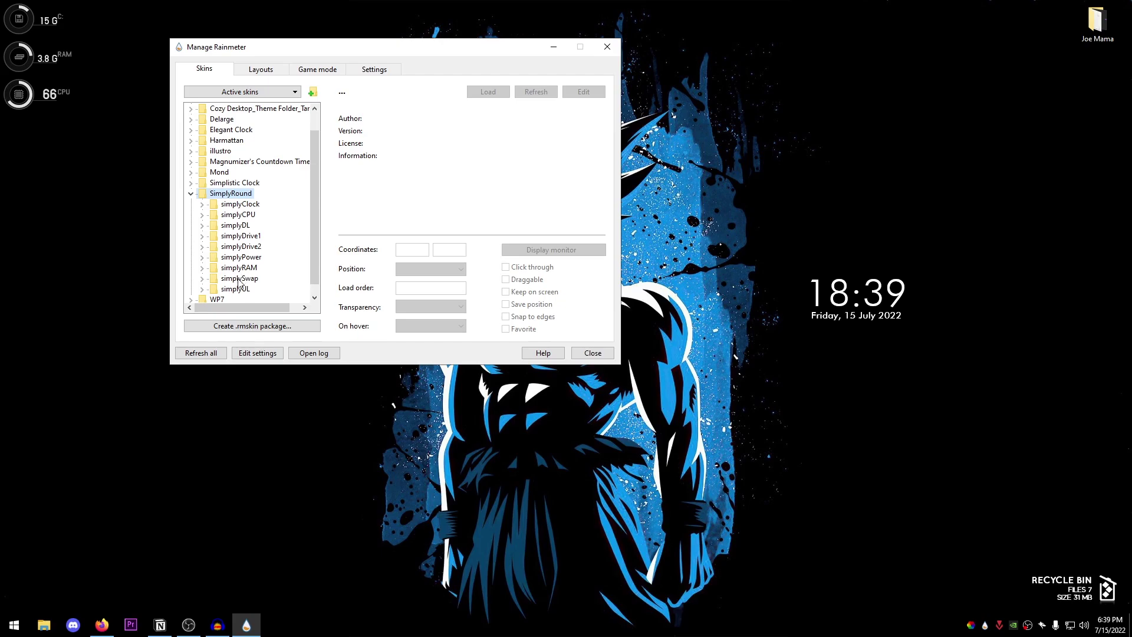
pyautogui.click(250, 215)
pyautogui.click(252, 270)
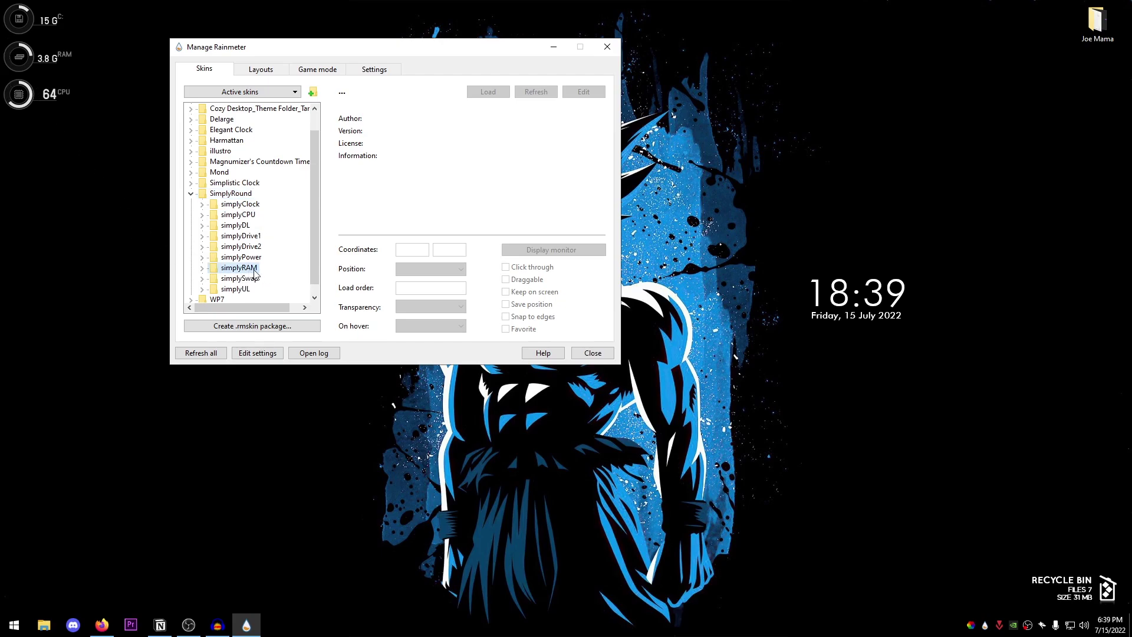
pyautogui.click(245, 237)
pyautogui.click(202, 237)
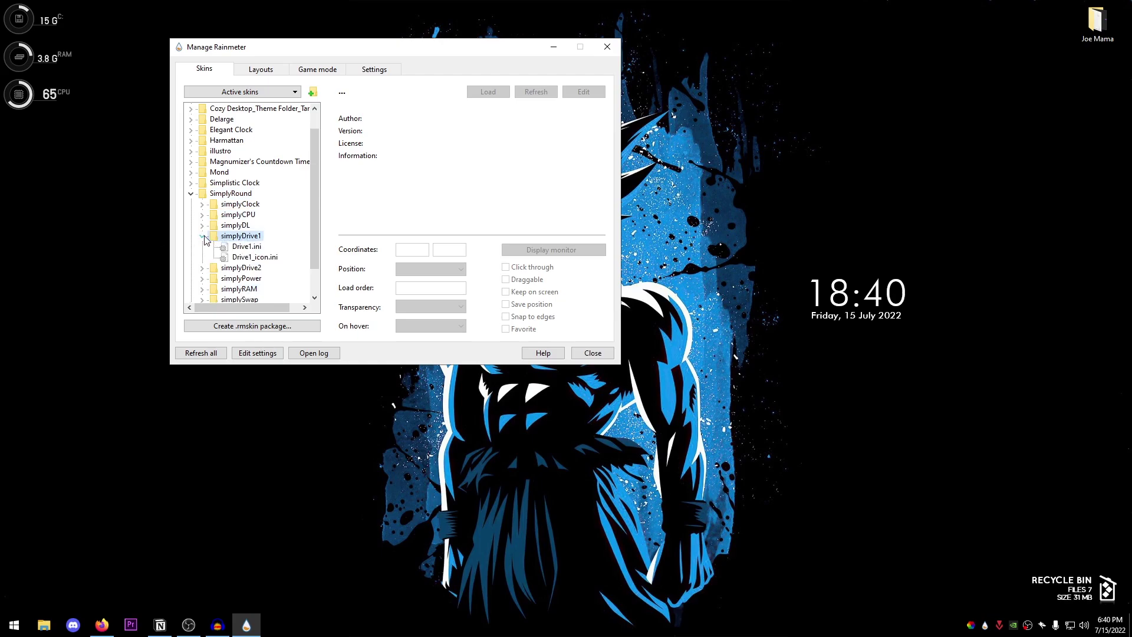
pyautogui.click(203, 237)
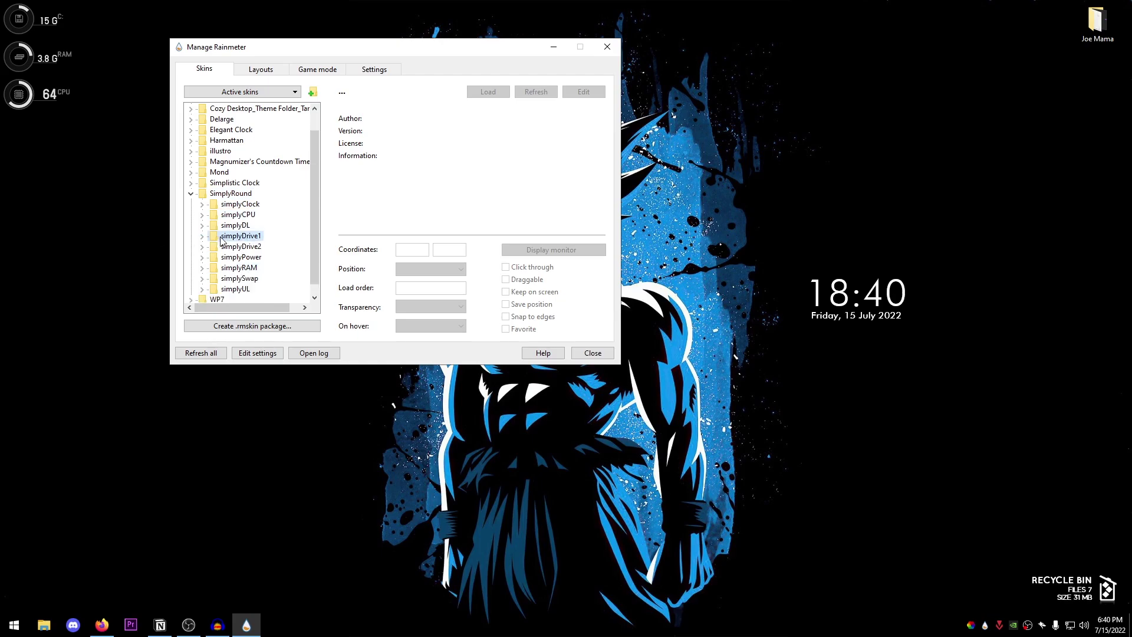
pyautogui.click(202, 279)
pyautogui.scroll(-1, 254, 260)
pyautogui.rightClick(260, 269)
pyautogui.click(283, 278)
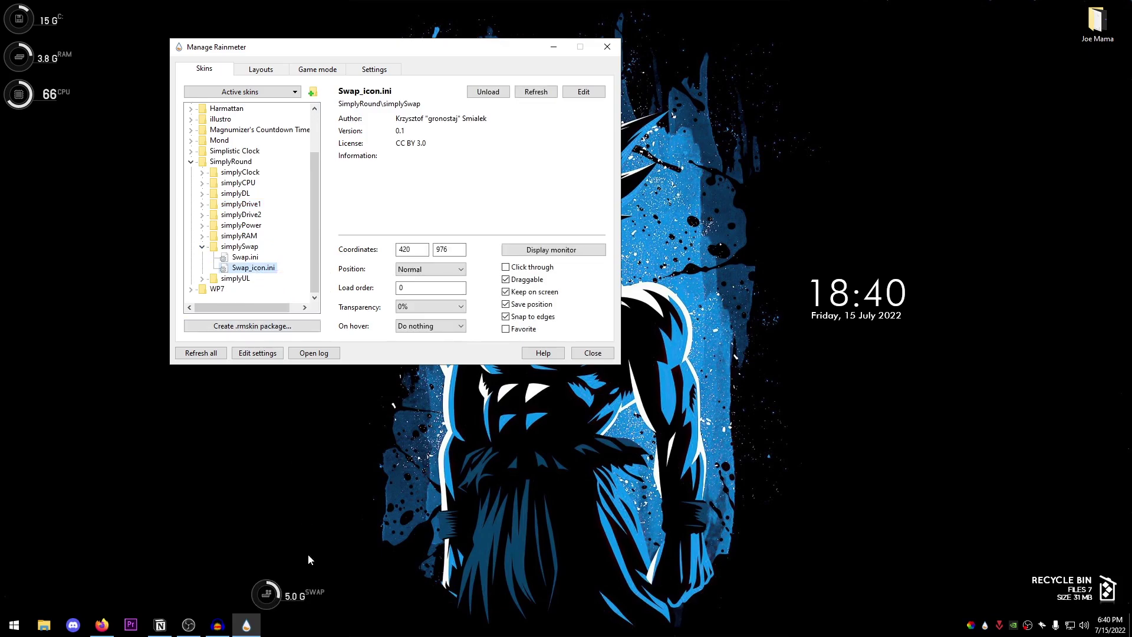
pyautogui.moveTo(270, 587); pyautogui.dragTo(22, 135)
pyautogui.rightClick(5, 129)
pyautogui.press('Escape')
pyautogui.rightClick(16, 153)
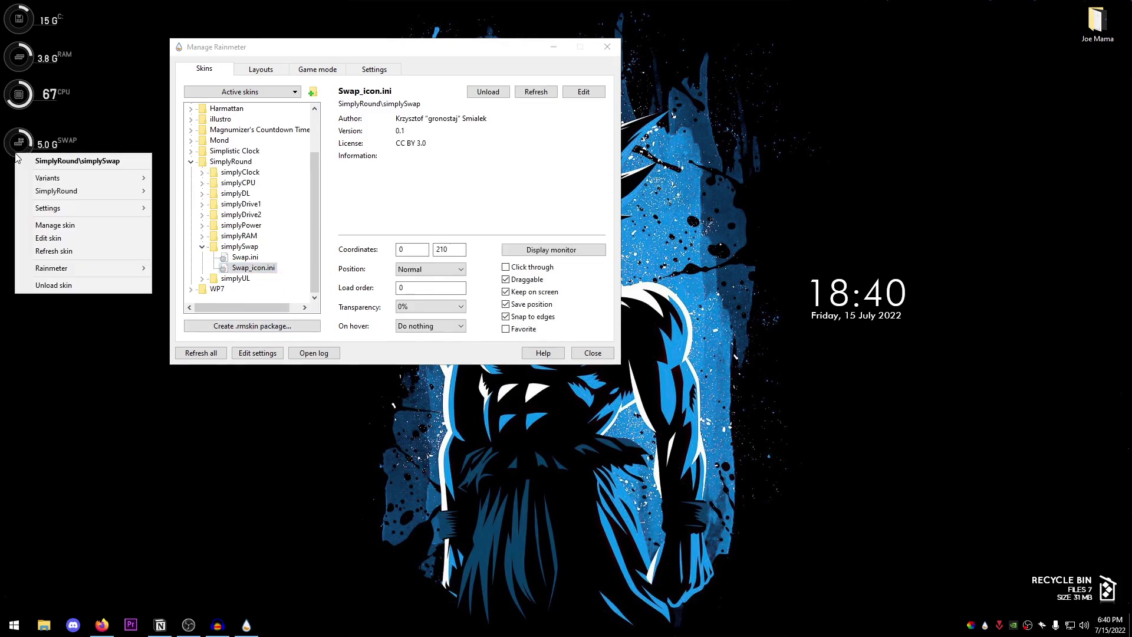
pyautogui.click(69, 291)
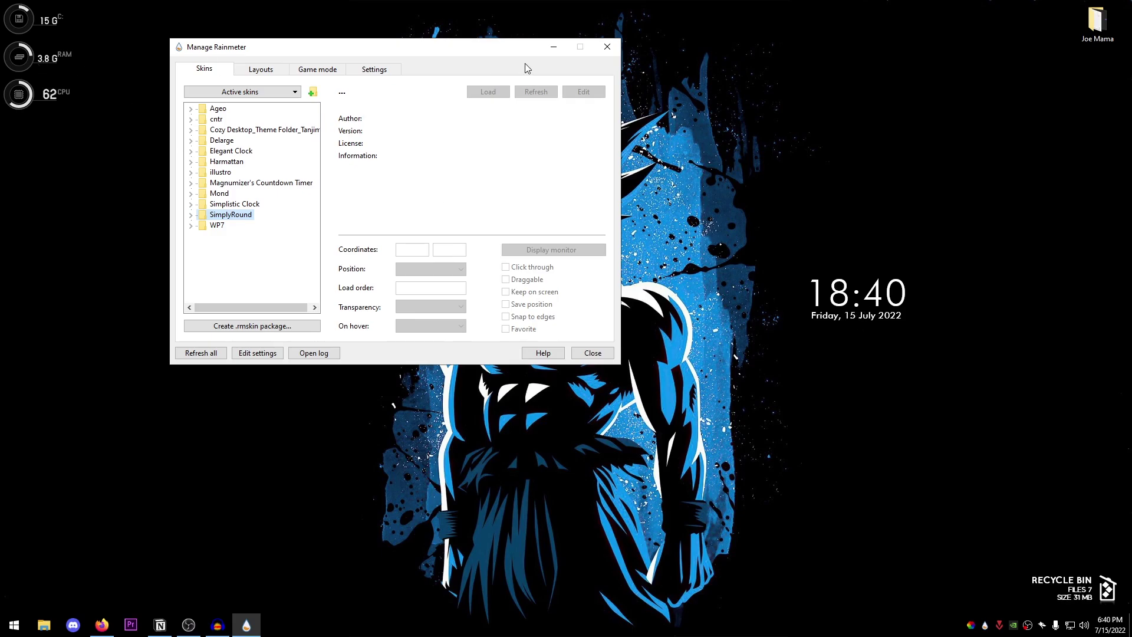
# Step: Close the skin manager and open Aesthetic Desktop Pack > Rainmeter Skins
pyautogui.click(599, 54)
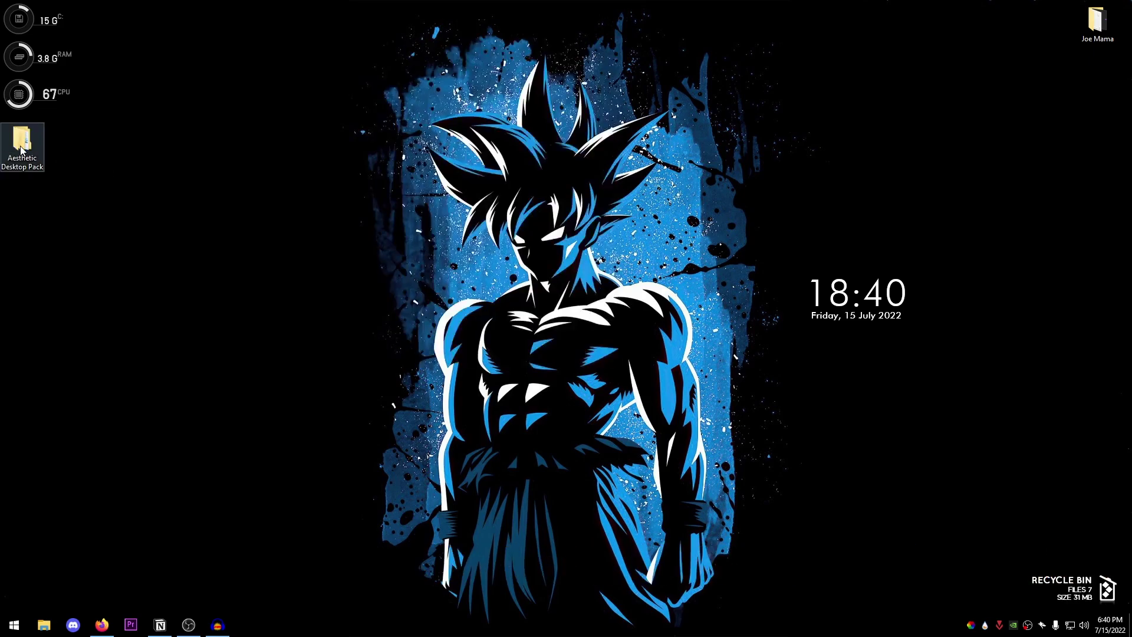
pyautogui.doubleClick(22, 148)
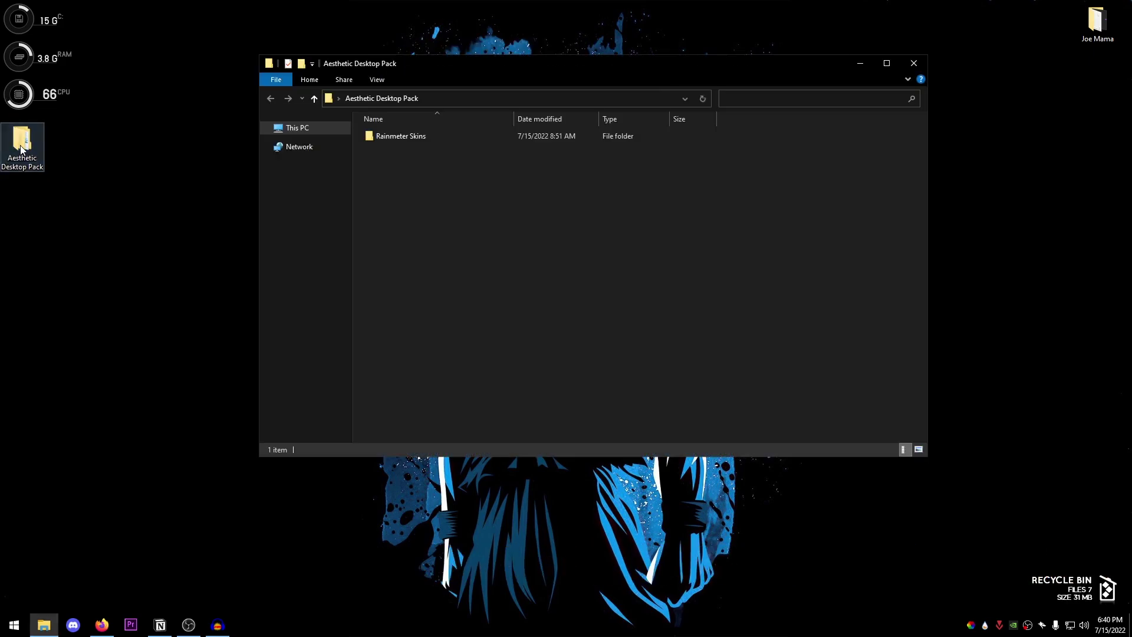
pyautogui.doubleClick(420, 137)
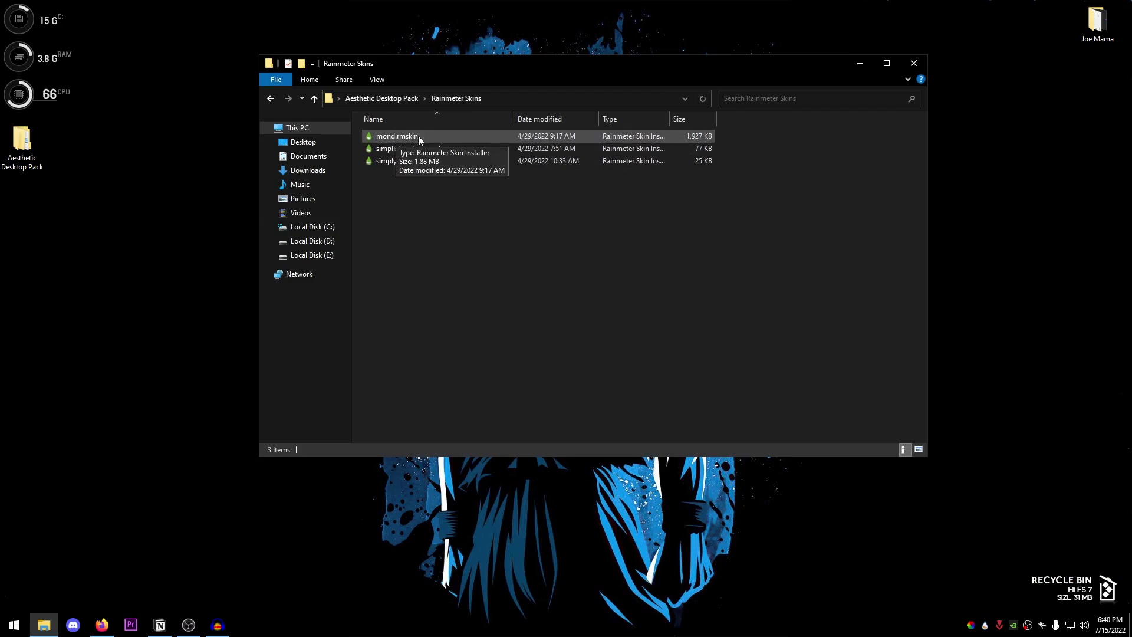
# Step: Reopen Manage Rainmeter to check the Simplistic Clock variants without loading any, then close both windows
pyautogui.click(985, 625)
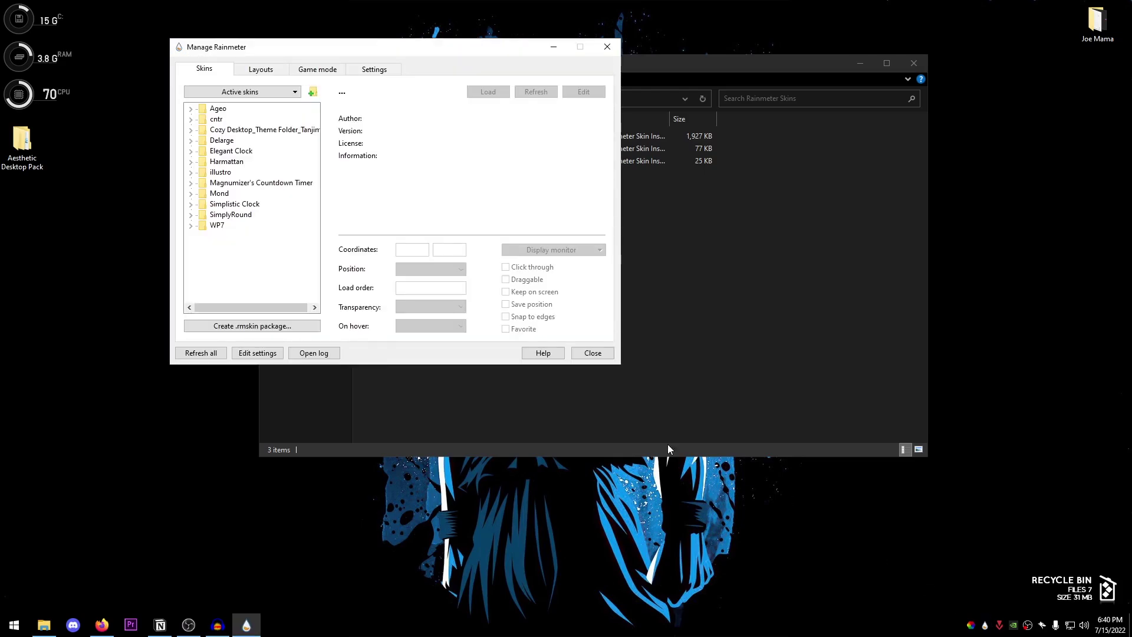
pyautogui.click(191, 205)
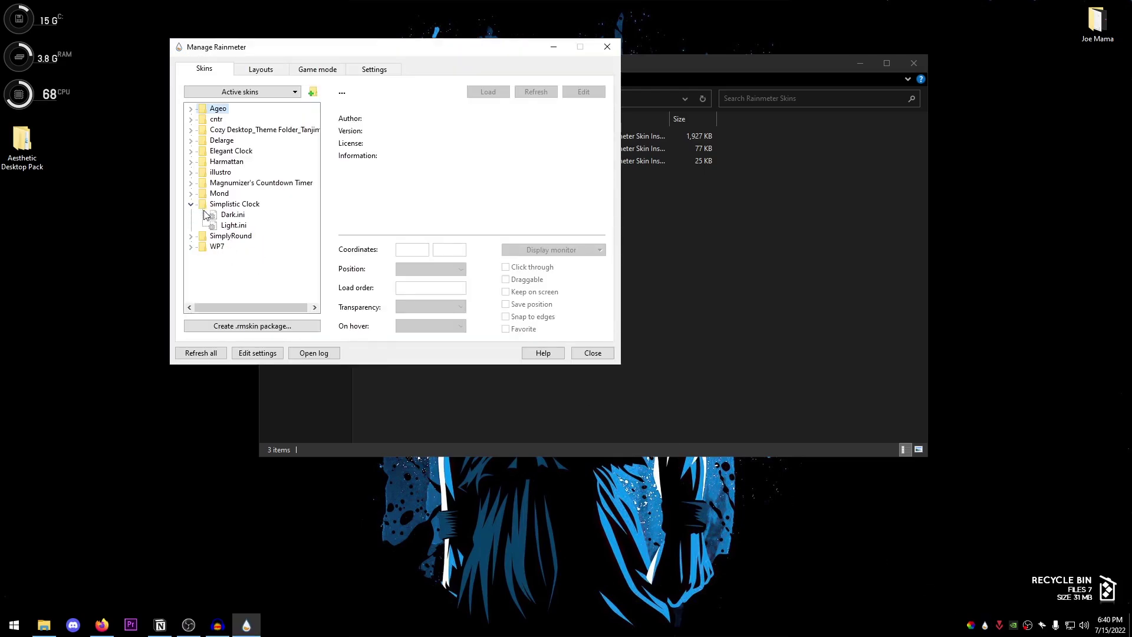
pyautogui.rightClick(232, 215)
pyautogui.click(236, 278)
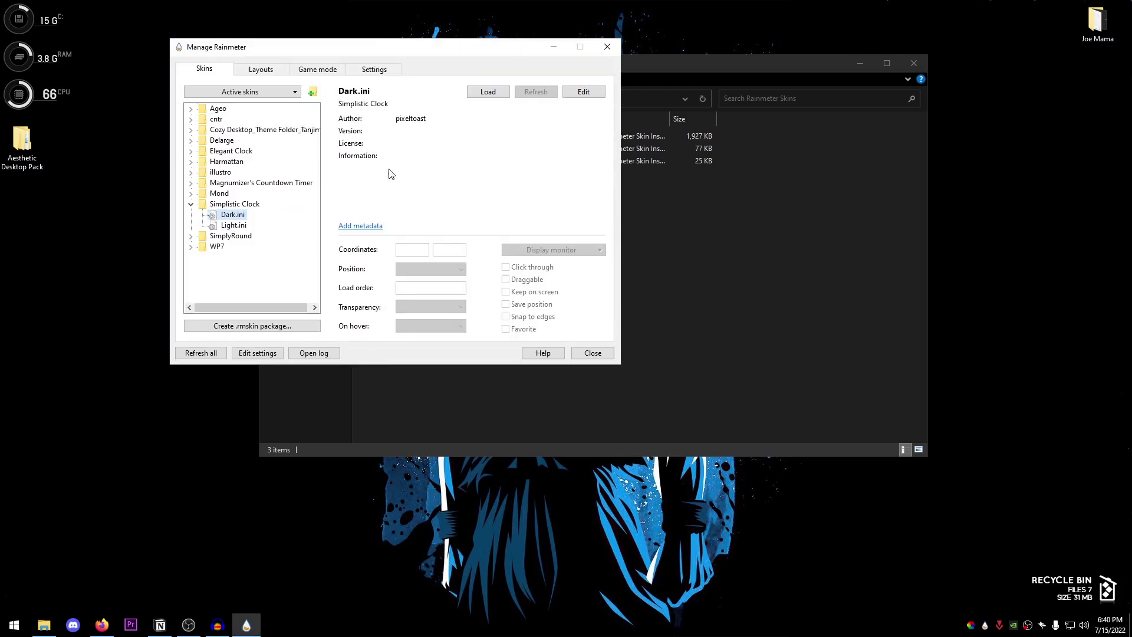
pyautogui.click(608, 47)
pyautogui.click(914, 63)
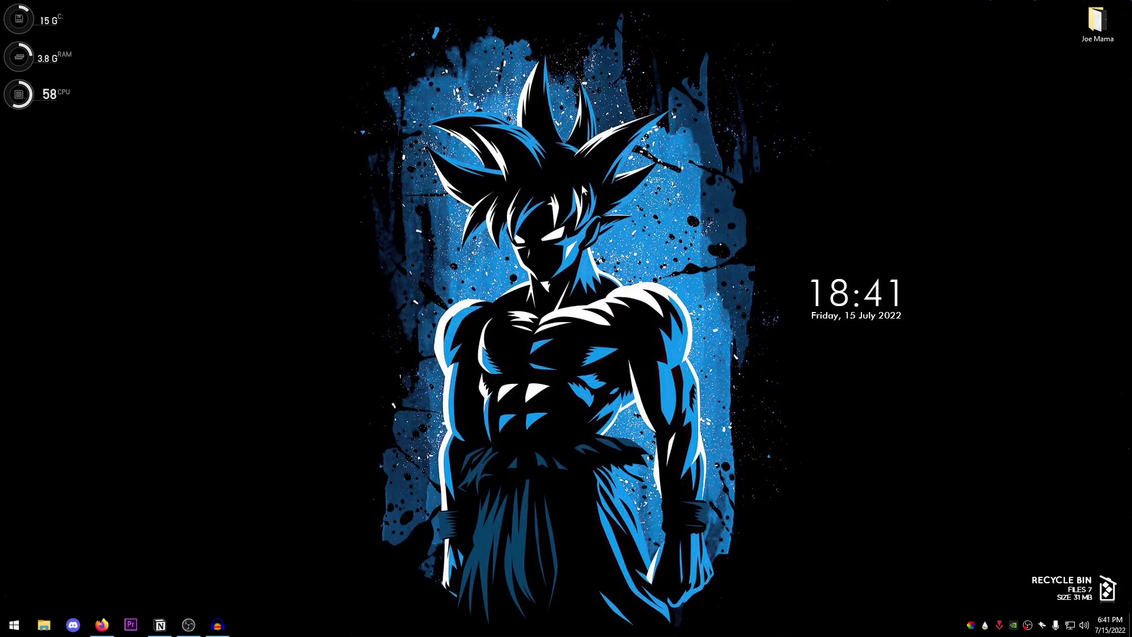
pyautogui.click(1097, 22)
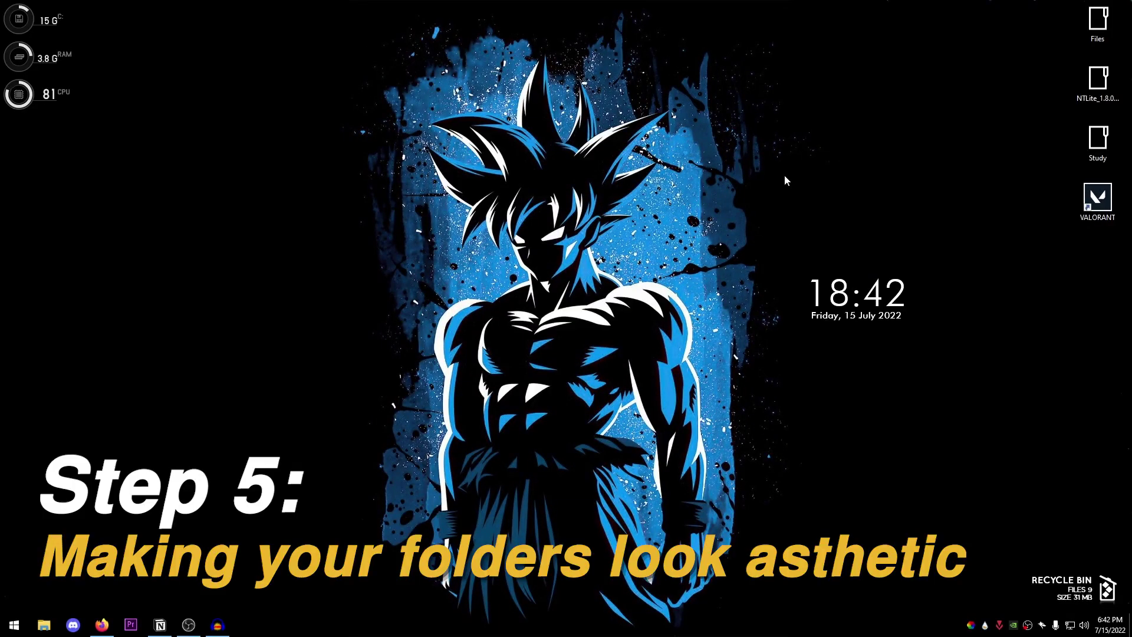
pyautogui.rightClick(1097, 23)
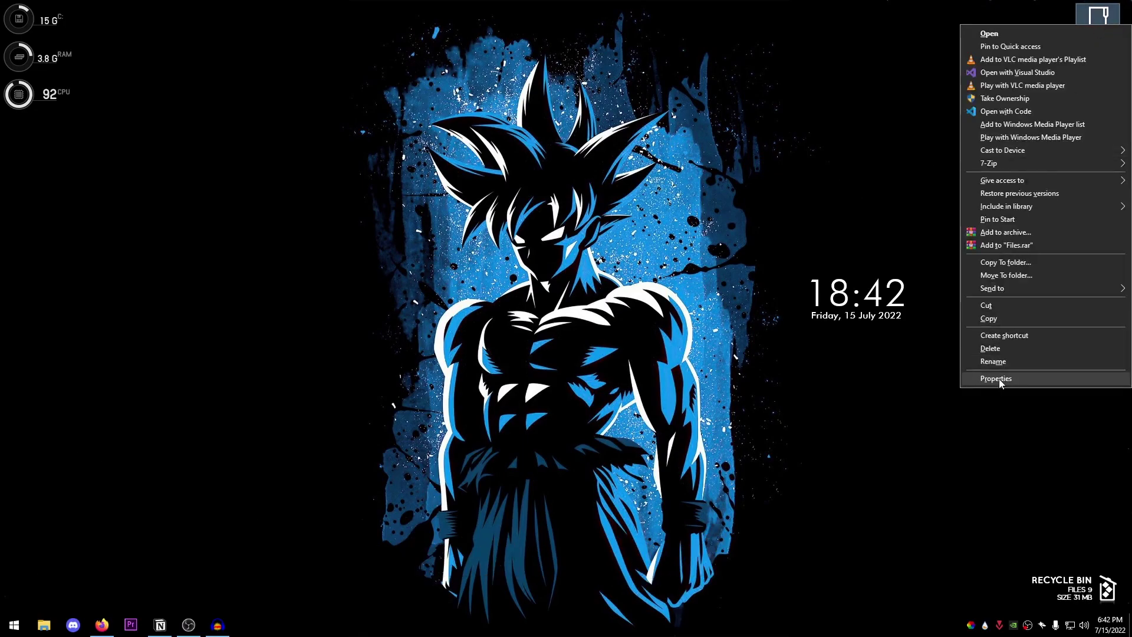
pyautogui.click(999, 379)
pyautogui.click(1079, 53)
pyautogui.click(962, 230)
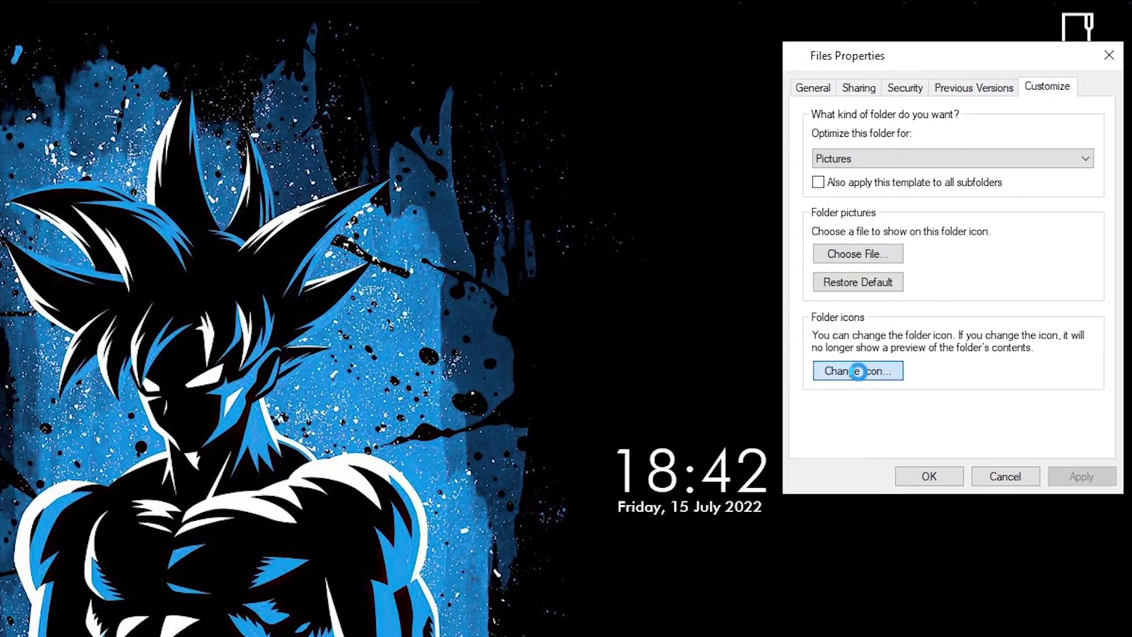
pyautogui.click(1061, 203)
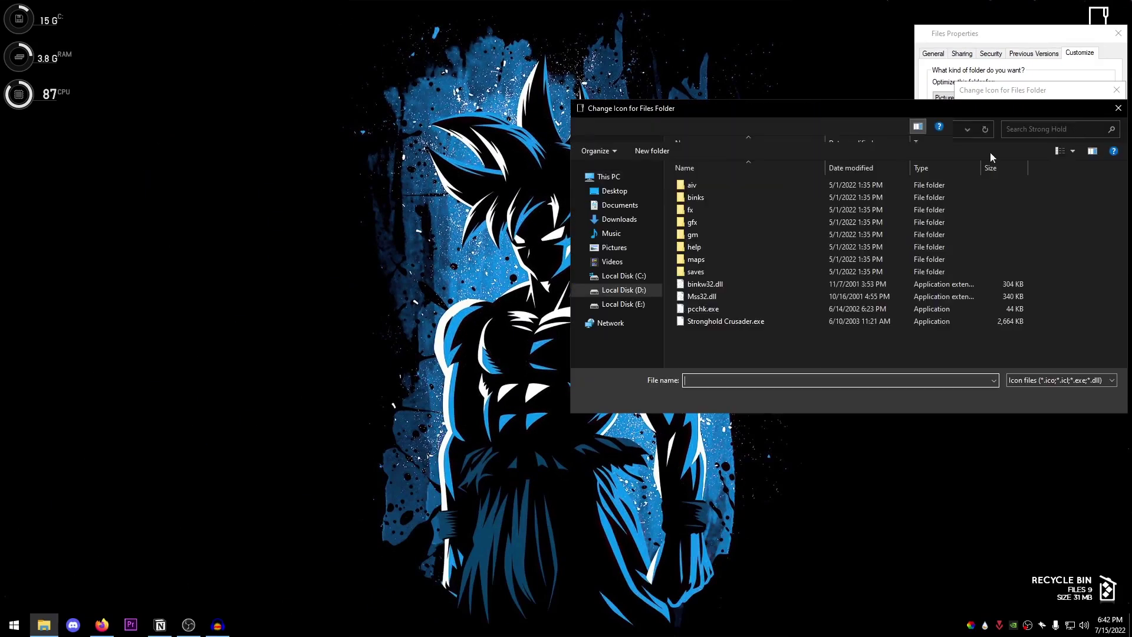
pyautogui.click(1119, 110)
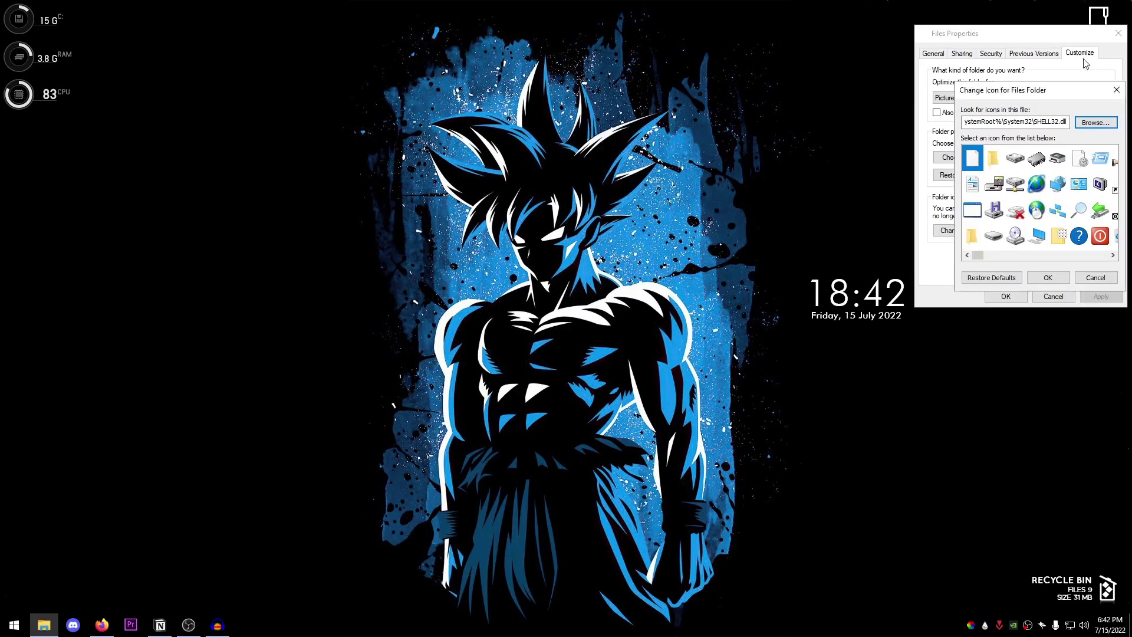
pyautogui.click(1117, 89)
pyautogui.click(1118, 34)
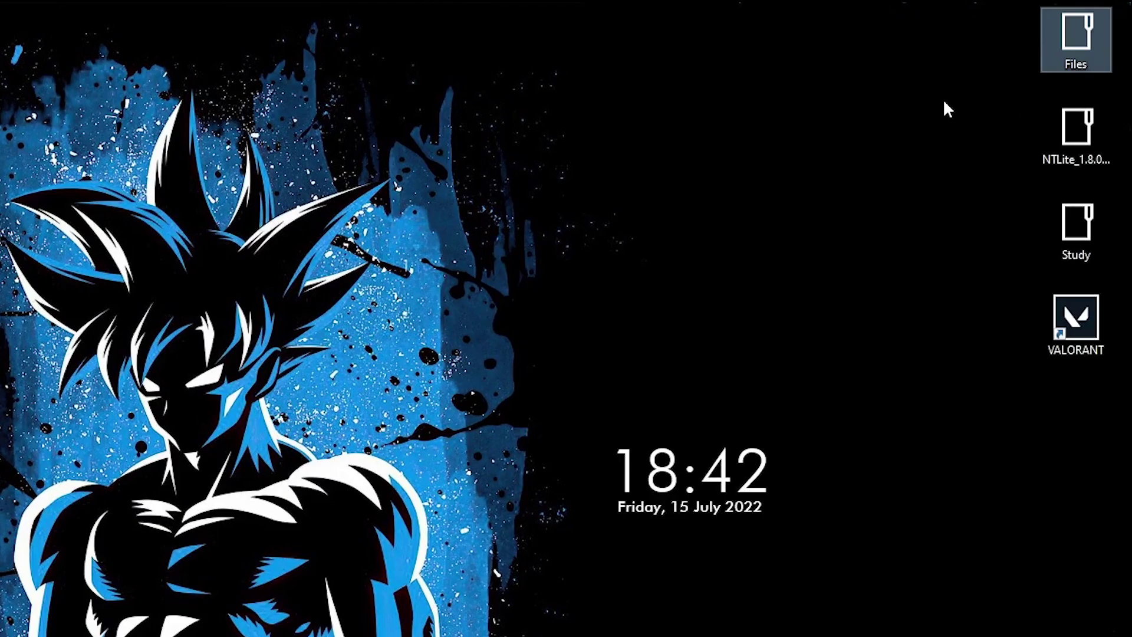
pyautogui.click(1064, 363)
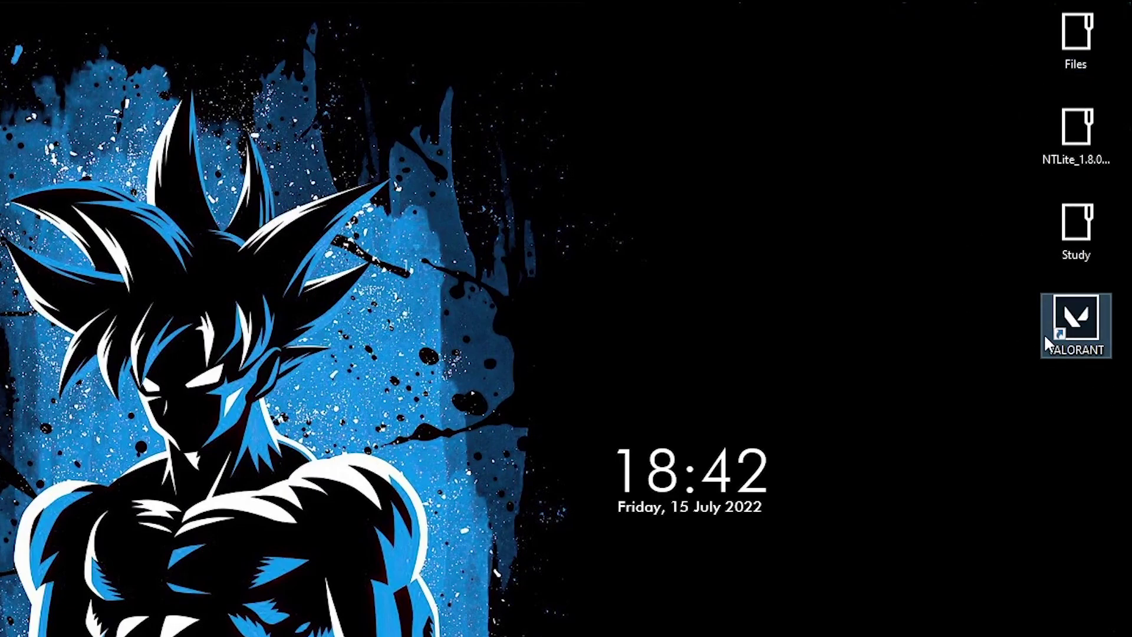